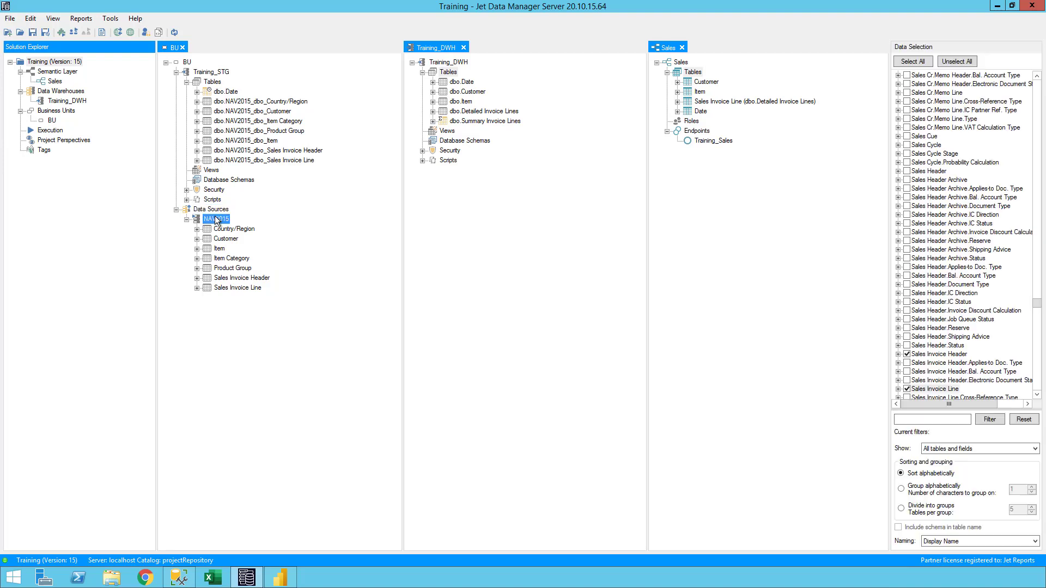
Select the Document Date field of the Sales Cr.Memo Header table for extraction from the NAV2015 source.
{"action": "left_click", "coordinate": [230, 279]}
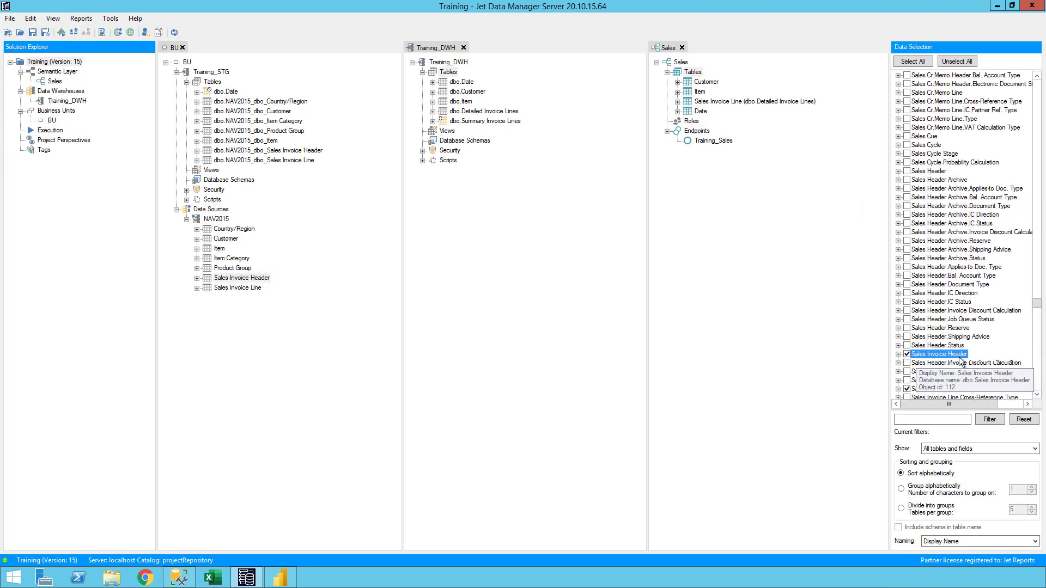
{"action": "scroll", "coordinate": [955, 354], "scroll_direction": "up", "scroll_amount": 3}
{"action": "double_click", "coordinate": [955, 137]}
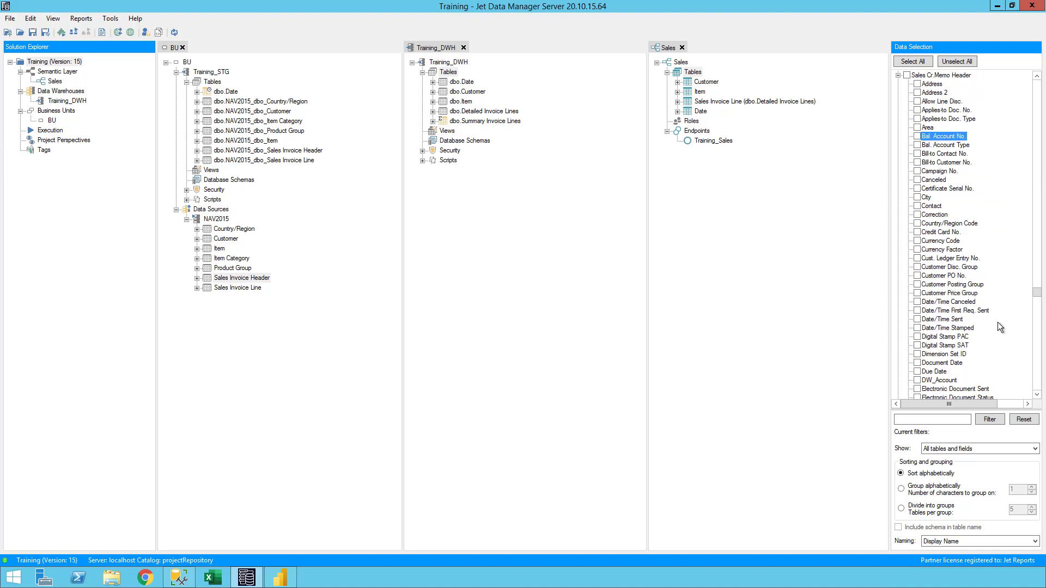
{"action": "scroll", "coordinate": [981, 332], "scroll_direction": "down", "scroll_amount": 4}
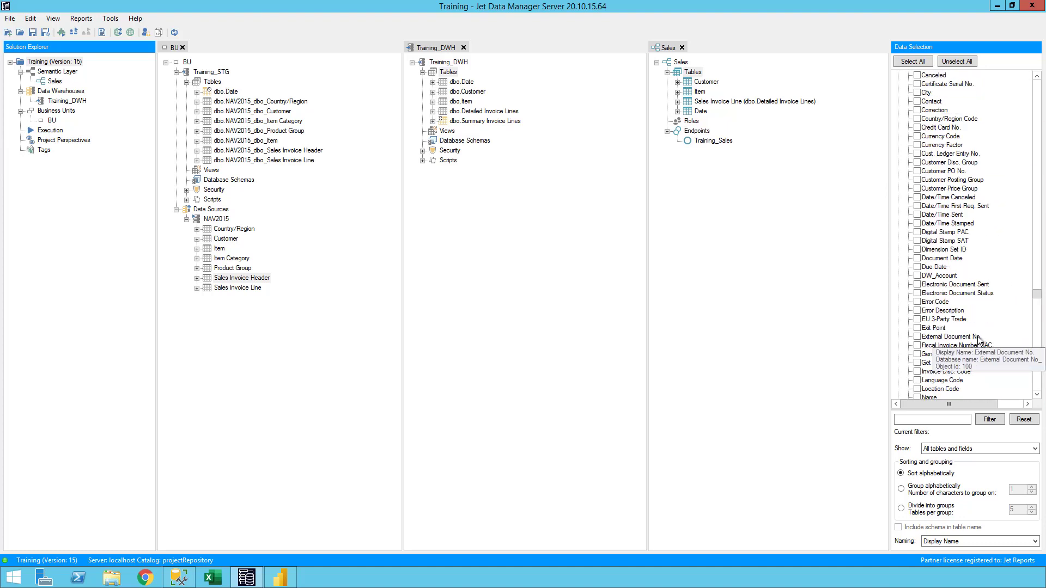
{"action": "scroll", "coordinate": [979, 339], "scroll_direction": "down", "scroll_amount": 1}
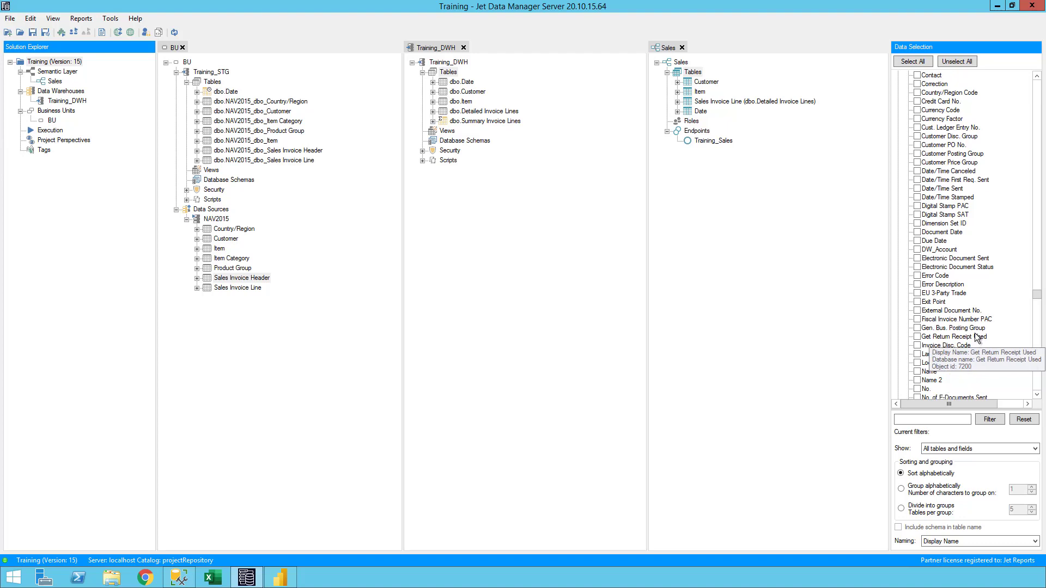
{"action": "left_click", "coordinate": [972, 171]}
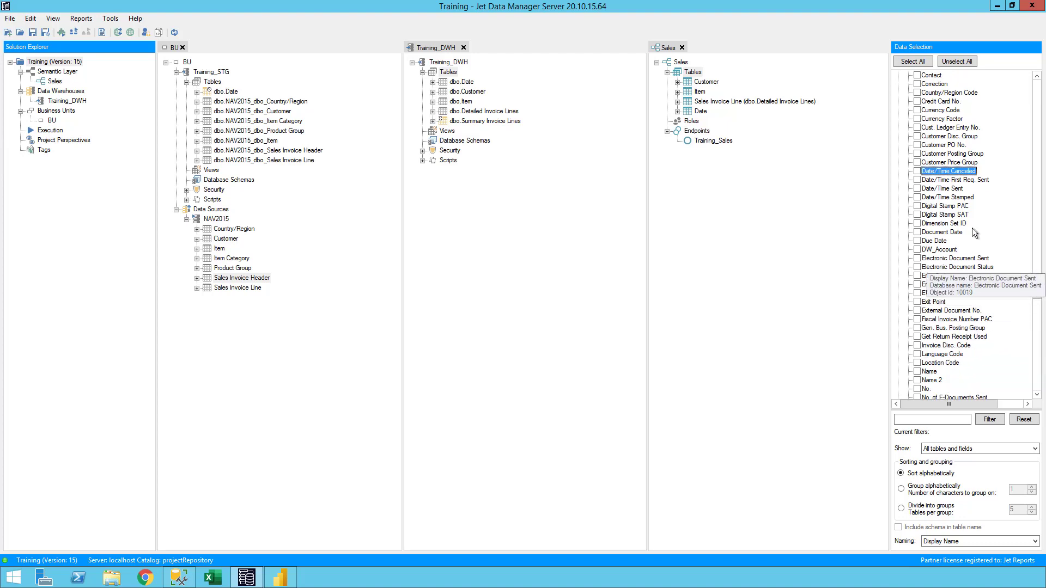
{"action": "left_click", "coordinate": [947, 216]}
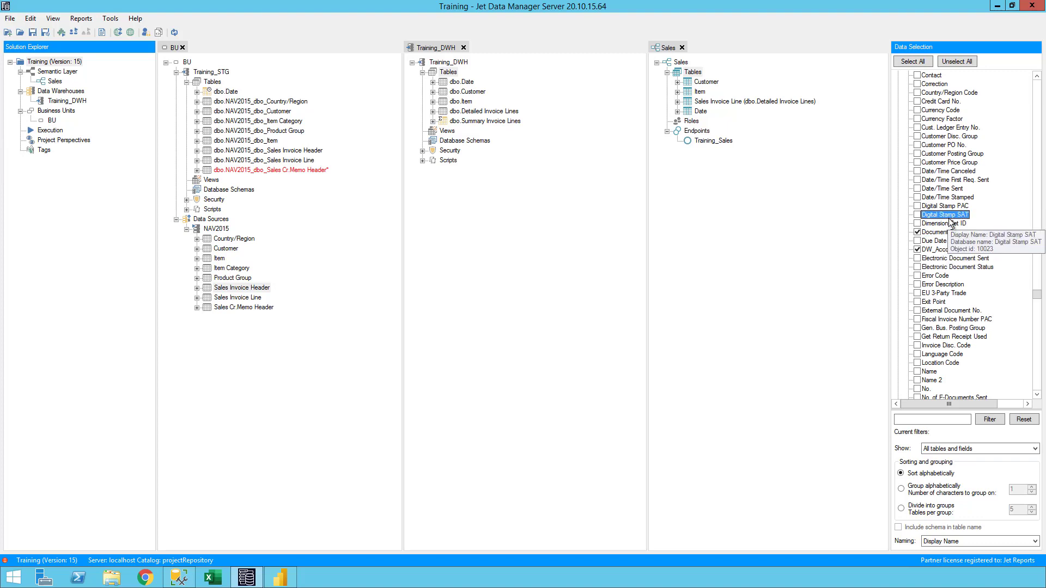
Add the No. field to the Sales Cr.Memo Header selection and collapse that table's field list.
{"action": "left_click", "coordinate": [928, 371]}
{"action": "scroll", "coordinate": [929, 371], "scroll_direction": "down", "scroll_amount": 2}
{"action": "left_click", "coordinate": [926, 336]}
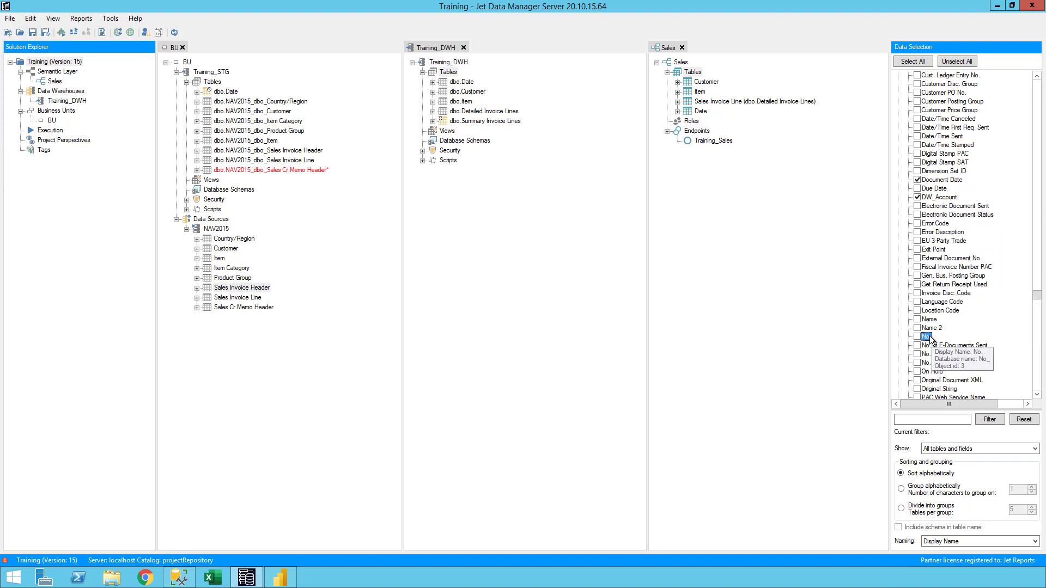
{"action": "key", "text": "space"}
{"action": "key", "text": "Left"}
{"action": "key", "text": "Left"}
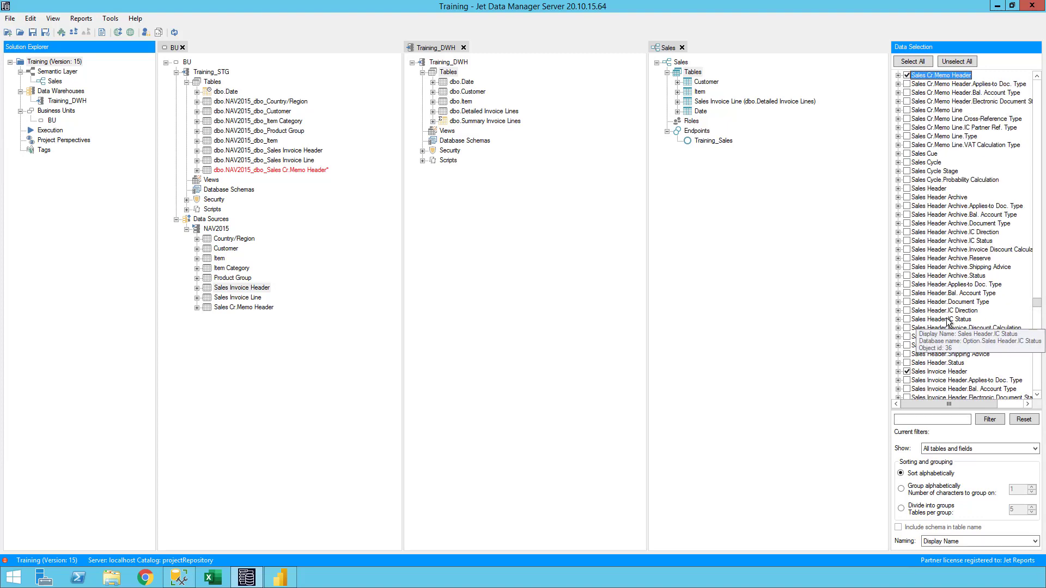
Select the Amount and Document No. fields of the Sales Cr.Memo Line table for extraction.
{"action": "double_click", "coordinate": [937, 109]}
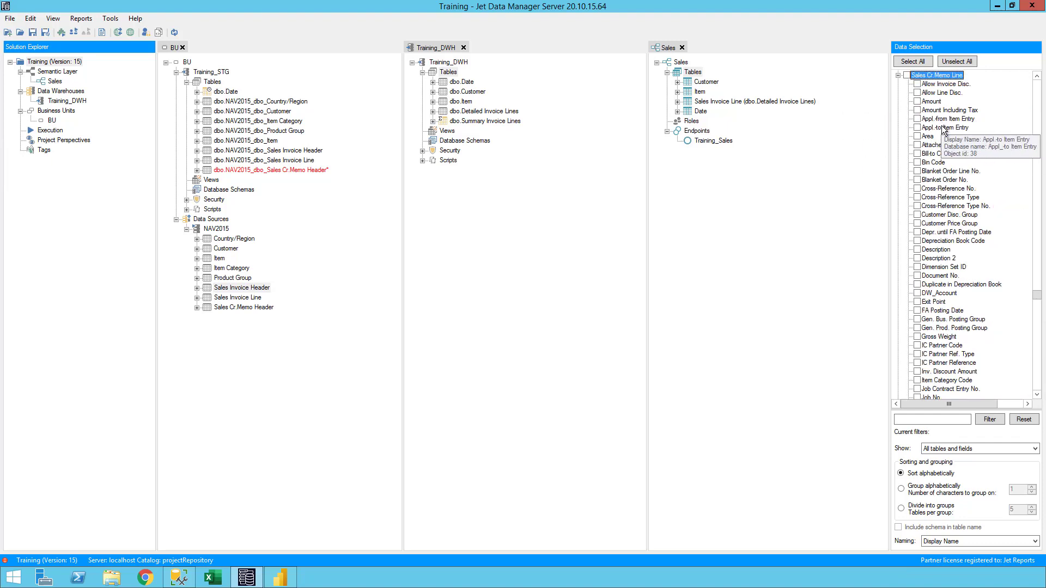
{"action": "left_click", "coordinate": [936, 103]}
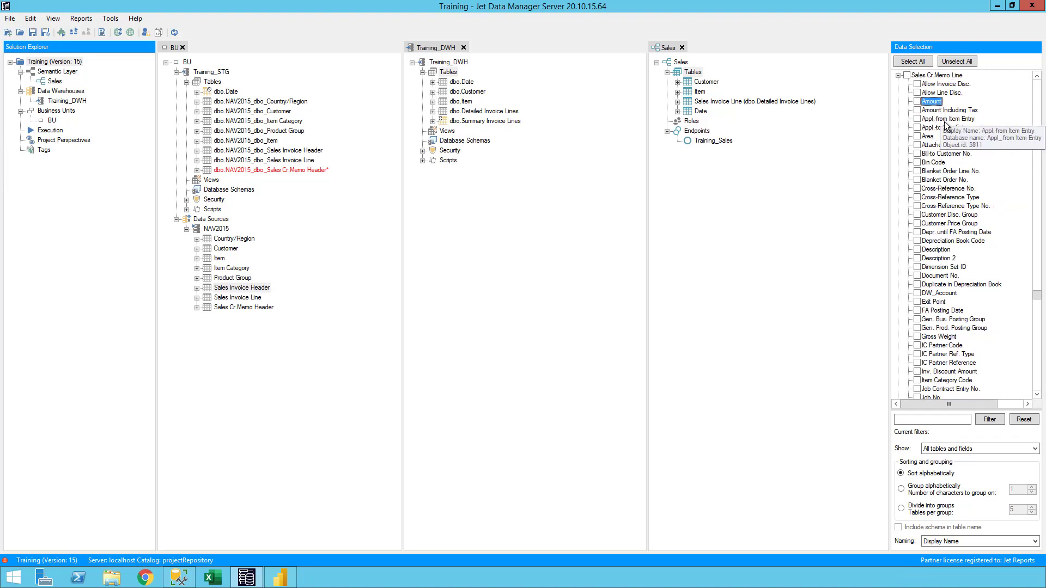
{"action": "key", "text": "space"}
{"action": "left_click", "coordinate": [939, 233]}
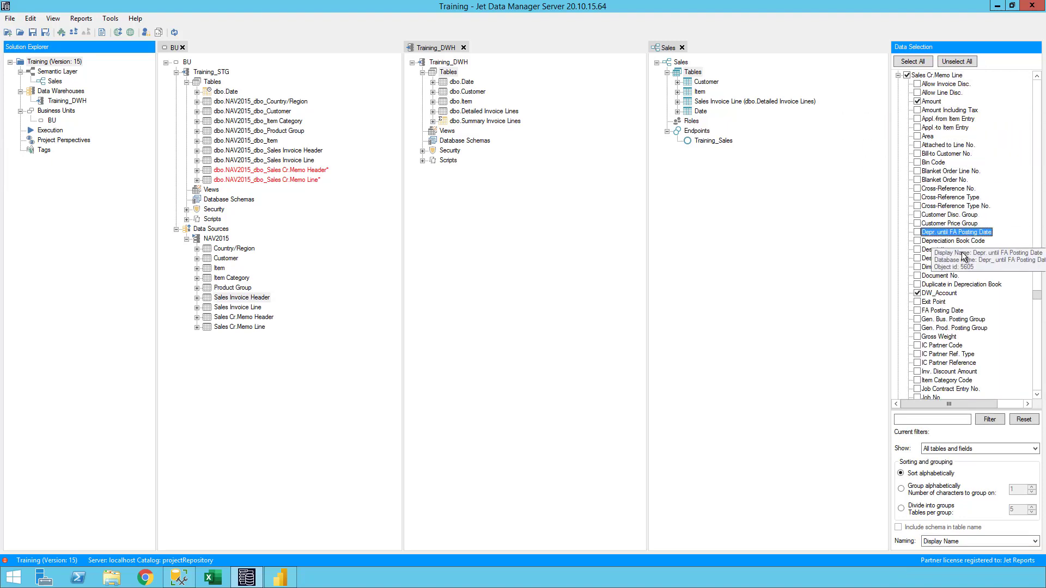
{"action": "left_click", "coordinate": [936, 276]}
{"action": "key", "text": "space"}
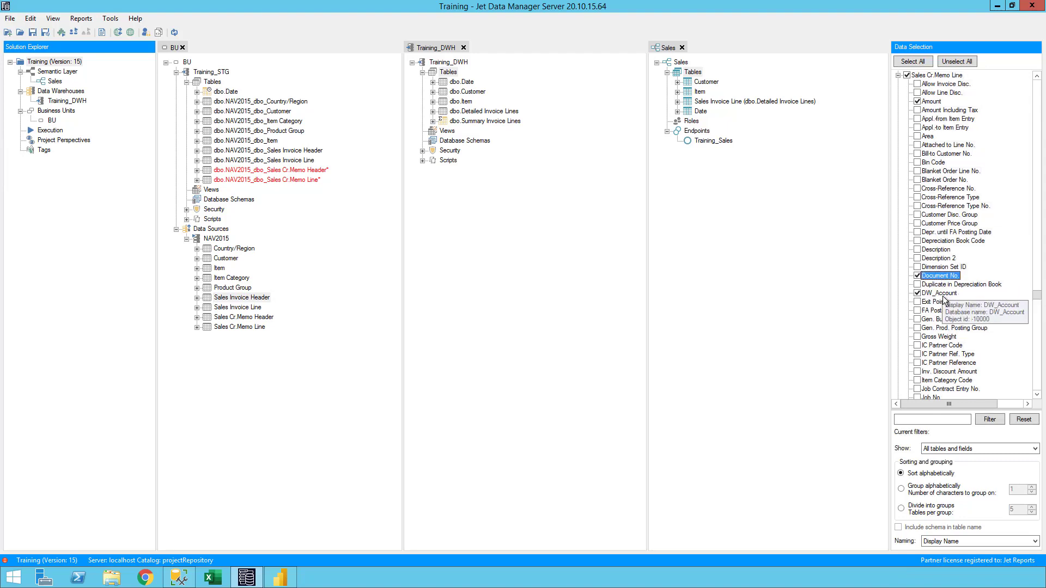
Add the Line Discount Amount and No. fields to the Sales Cr.Memo Line selection.
{"action": "left_click", "coordinate": [947, 215]}
{"action": "key", "text": "l"}
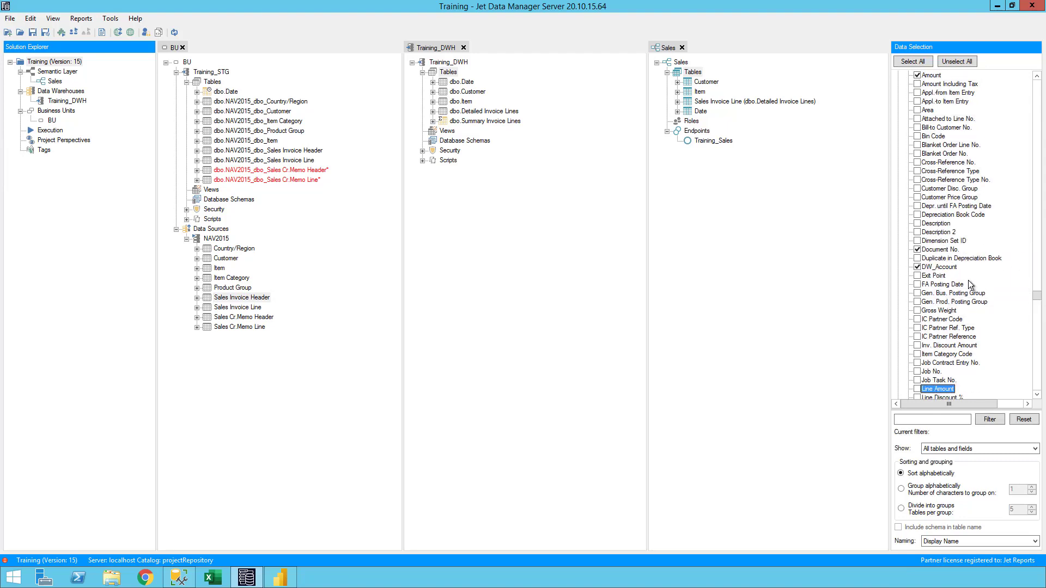
{"action": "scroll", "coordinate": [968, 289], "scroll_direction": "down", "scroll_amount": 3}
{"action": "left_click", "coordinate": [952, 329]}
{"action": "key", "text": "space"}
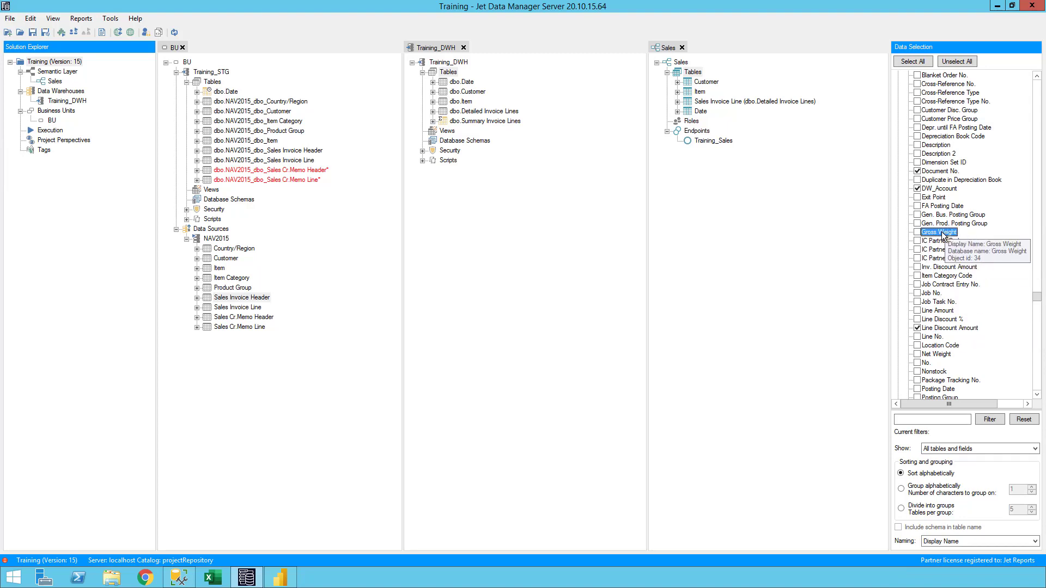
{"action": "left_click", "coordinate": [926, 363]}
{"action": "key", "text": "space"}
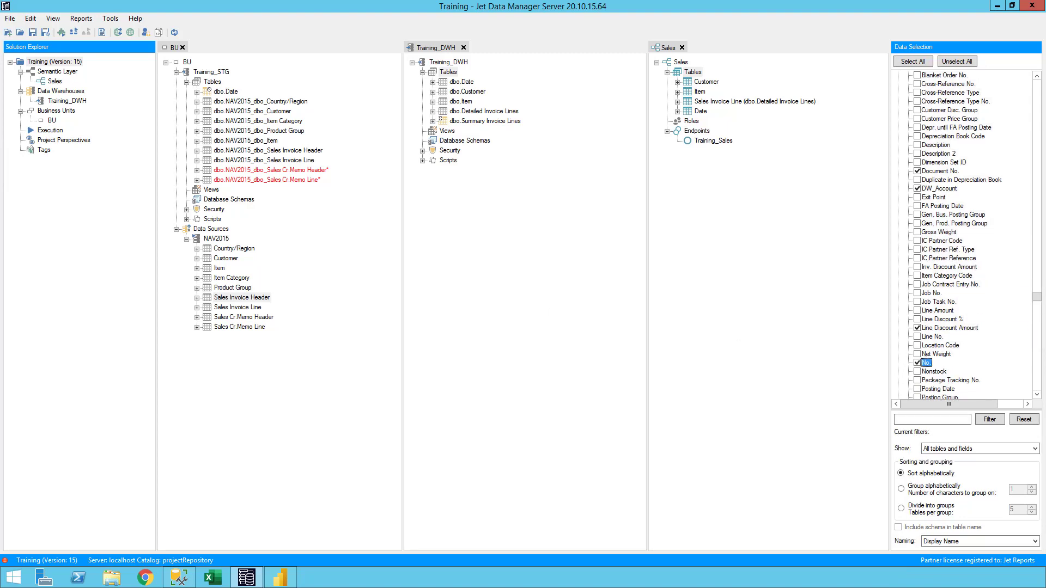
Compare the fields and selection rules of the NAV2015 Sales Invoice tables with those of the Sales Cr.Memo tables.
{"action": "left_click", "coordinate": [198, 298]}
{"action": "left_click", "coordinate": [197, 347]}
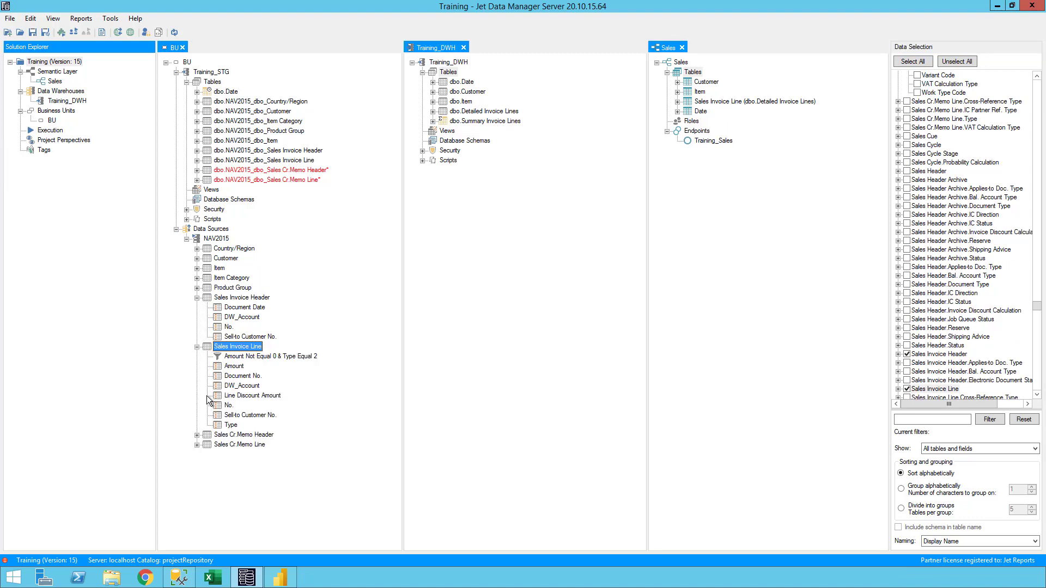
{"action": "left_click", "coordinate": [197, 435]}
{"action": "left_click", "coordinate": [197, 475]}
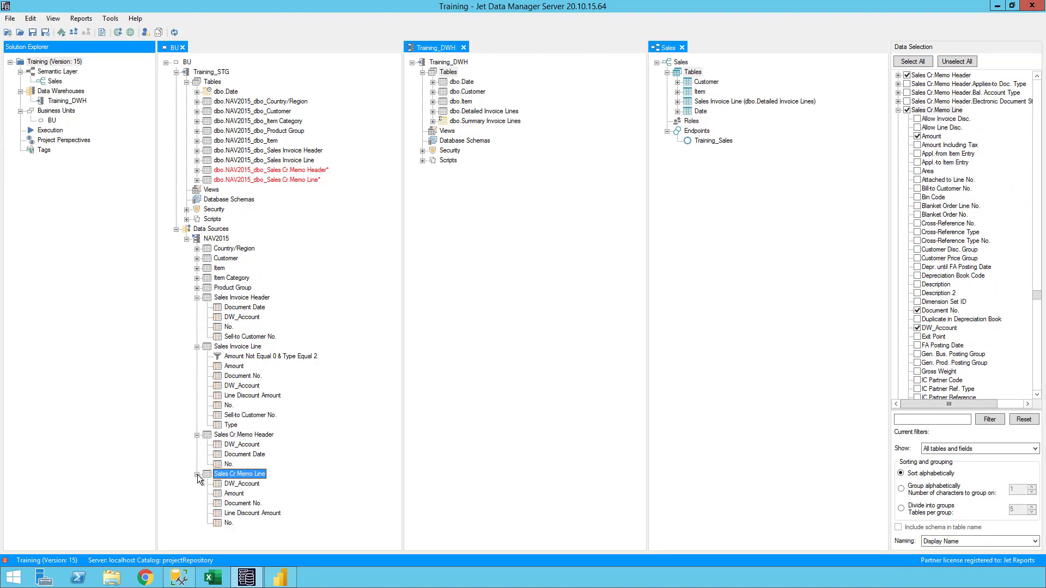
{"action": "left_click", "coordinate": [267, 358]}
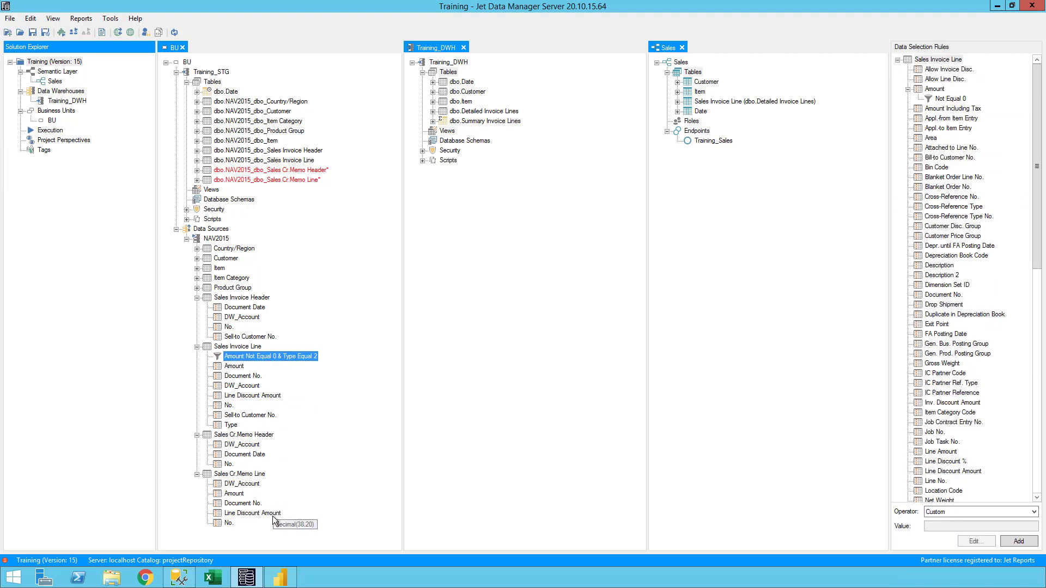
Add the Sell-to Customer No. field to the Sales Cr.Memo Line selection.
{"action": "left_click", "coordinate": [249, 475]}
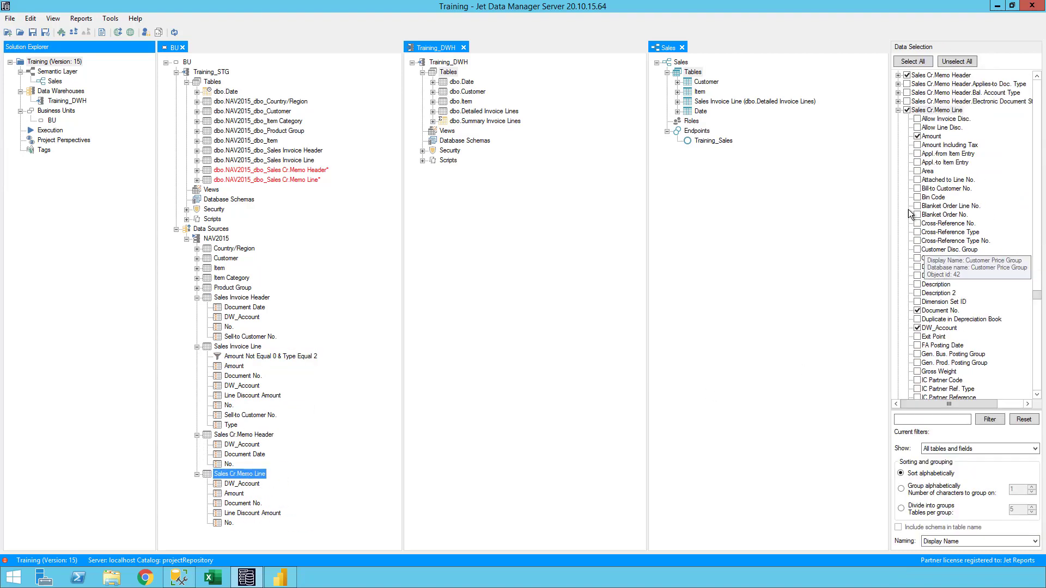
{"action": "left_click", "coordinate": [939, 155]}
{"action": "key", "text": "s"}
{"action": "scroll", "coordinate": [961, 309], "scroll_direction": "down", "scroll_amount": 4}
{"action": "key", "text": "space"}
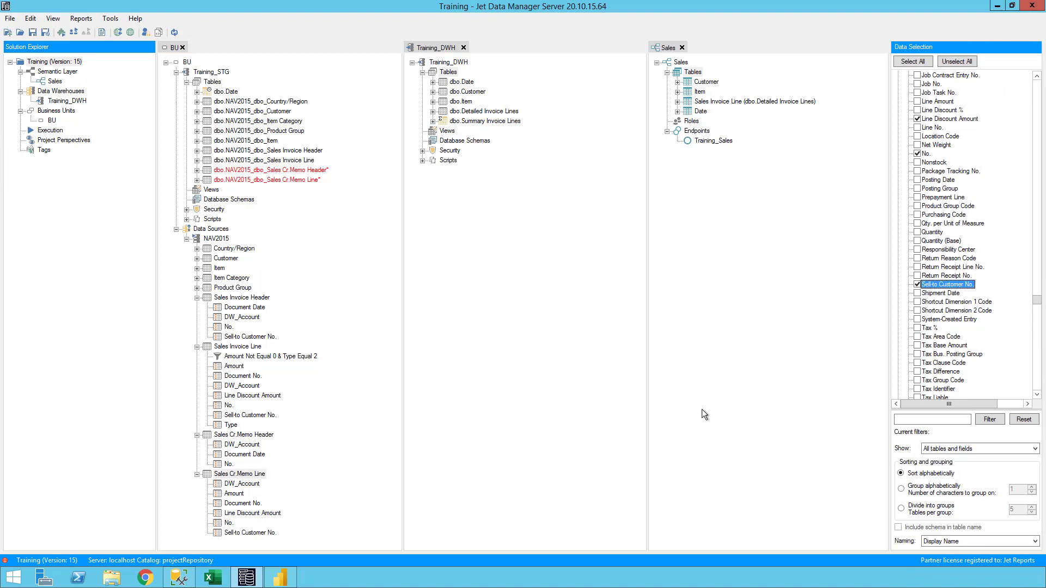
Add a data selection rule to the source table Sales Cr.Memo Line requiring Amount Not Equal 0.
{"action": "right_click", "coordinate": [259, 478]}
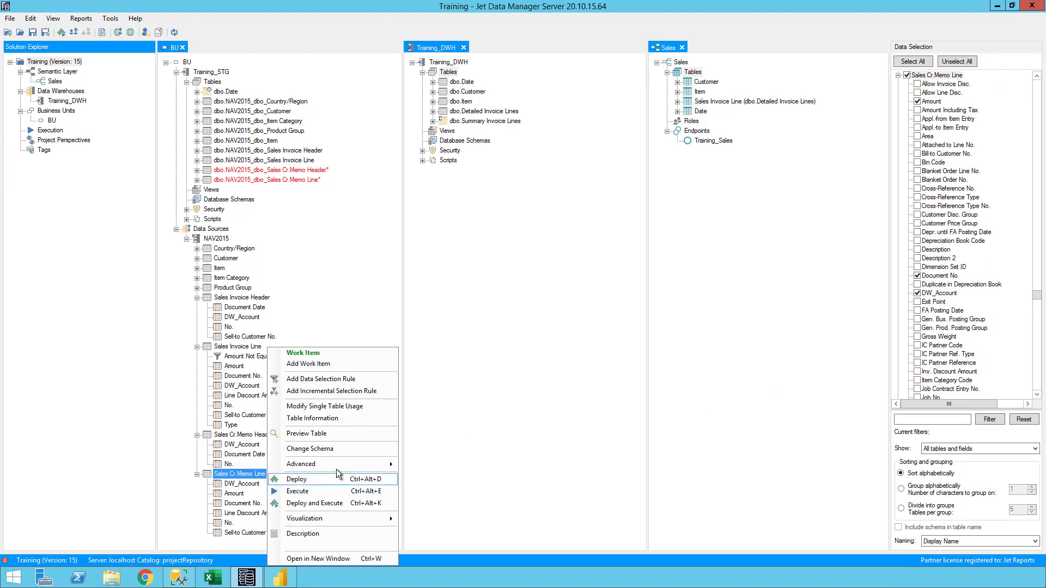
{"action": "left_click", "coordinate": [340, 380]}
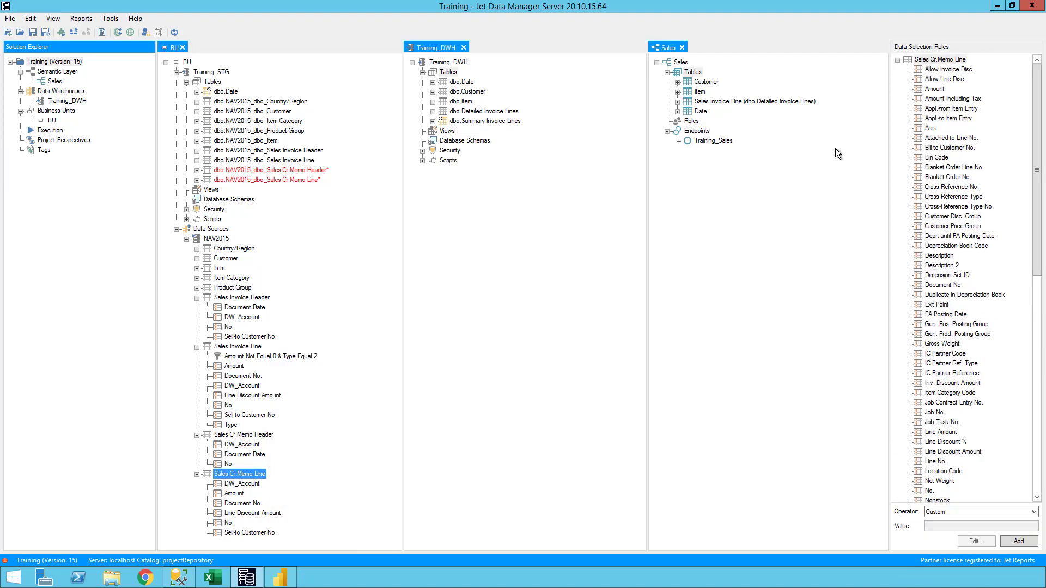
{"action": "left_click", "coordinate": [935, 89]}
{"action": "left_click", "coordinate": [959, 513]}
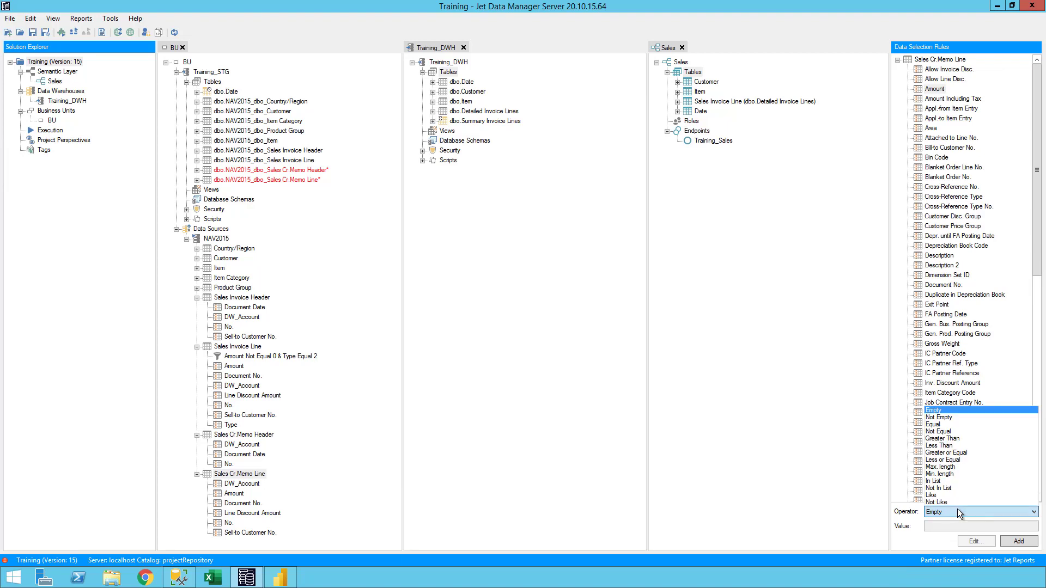
{"action": "left_click", "coordinate": [951, 433]}
{"action": "left_click", "coordinate": [979, 526]}
{"action": "type", "text": "0"}
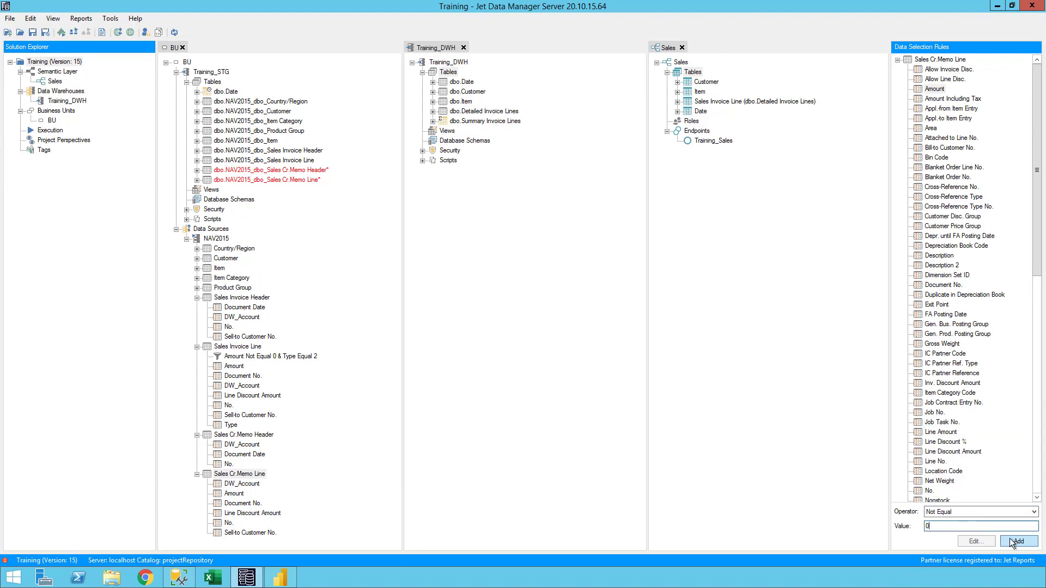
{"action": "left_click", "coordinate": [1009, 540]}
Add a second data selection rule to Sales Cr.Memo Line requiring Type Equal 2.
{"action": "left_click", "coordinate": [951, 393]}
{"action": "key", "text": "t"}
{"action": "scroll", "coordinate": [933, 415], "scroll_direction": "down", "scroll_amount": 6}
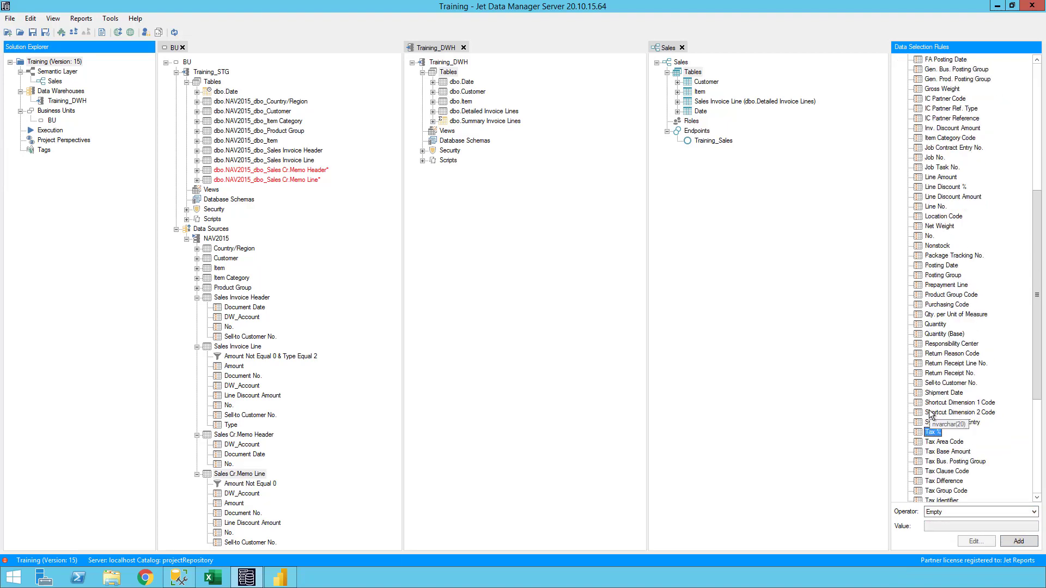
{"action": "left_click", "coordinate": [939, 452]}
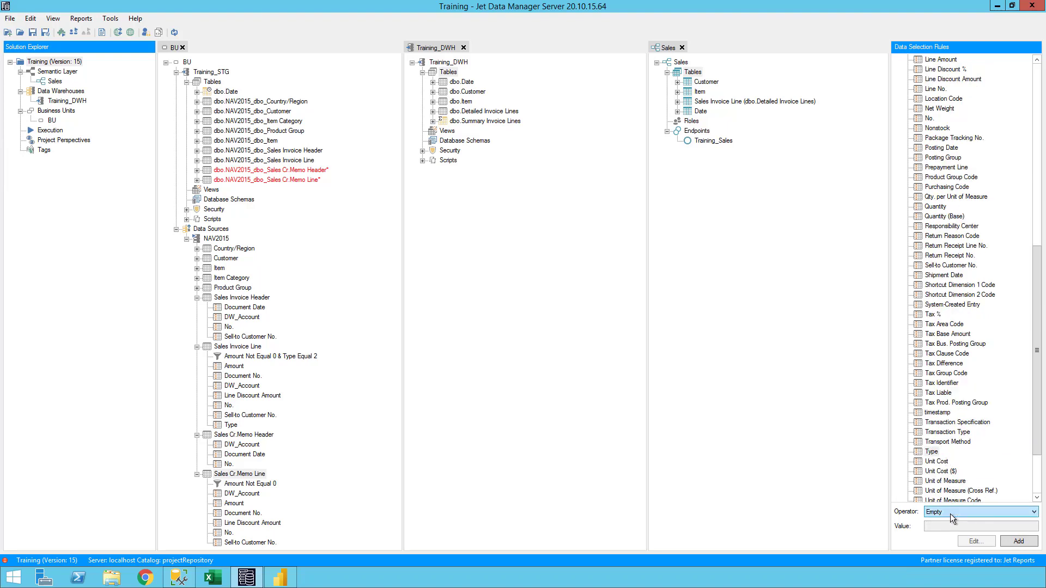
{"action": "left_click", "coordinate": [952, 512]}
{"action": "left_click", "coordinate": [944, 430]}
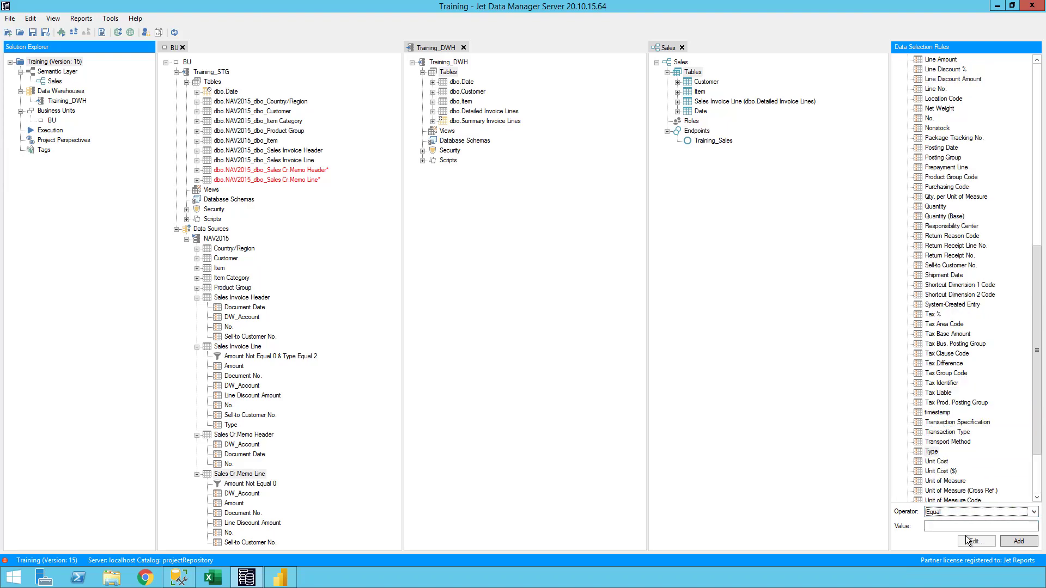
{"action": "key", "text": "Tab"}
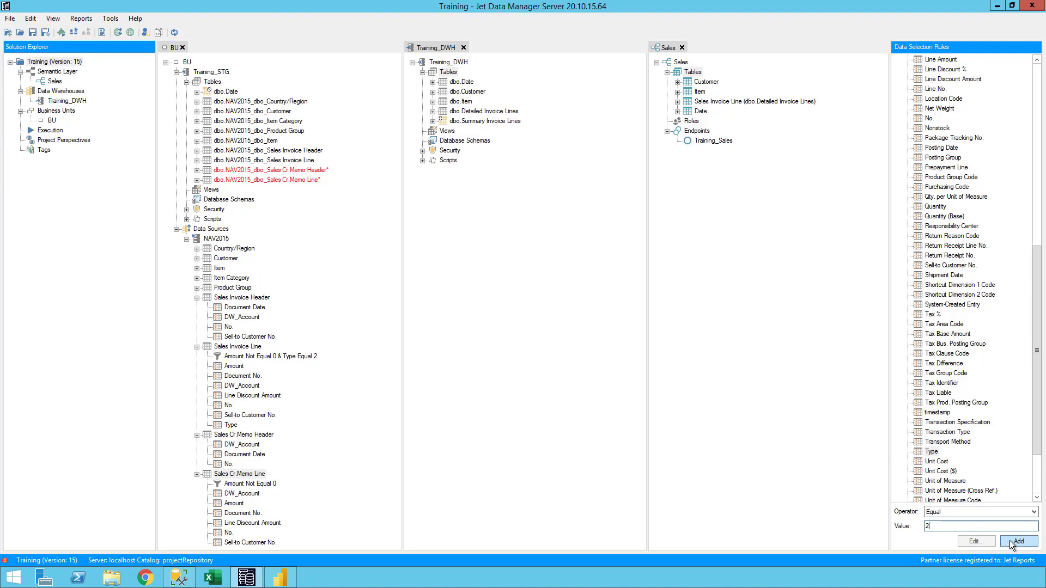
{"action": "left_click", "coordinate": [1009, 540]}
Preview the Sales Cr.Memo Line.Type option table to check what option value 2 stands for, then close the preview.
{"action": "left_click", "coordinate": [240, 474]}
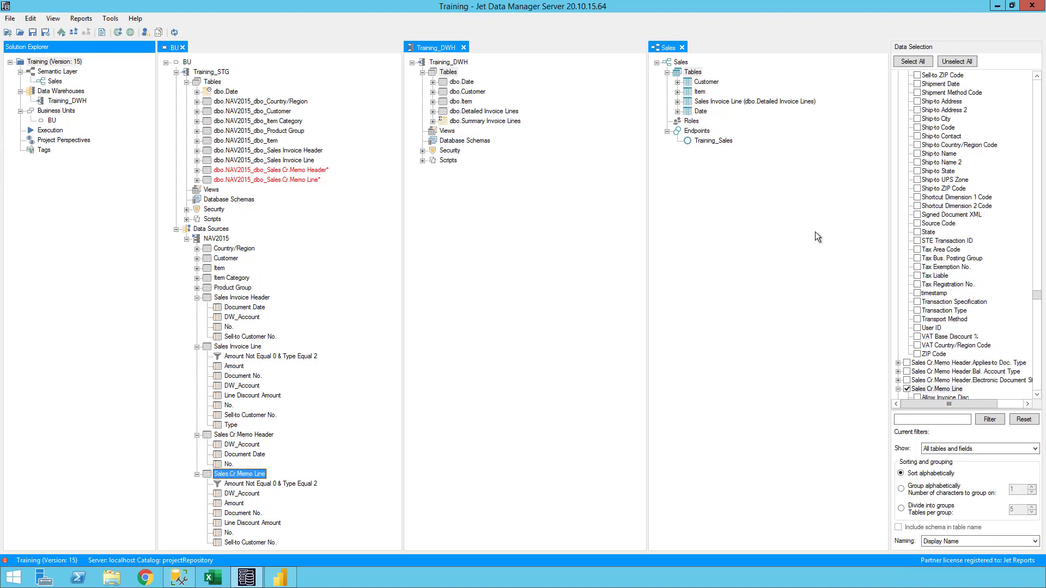
{"action": "left_click", "coordinate": [921, 389]}
{"action": "left_click", "coordinate": [898, 389]}
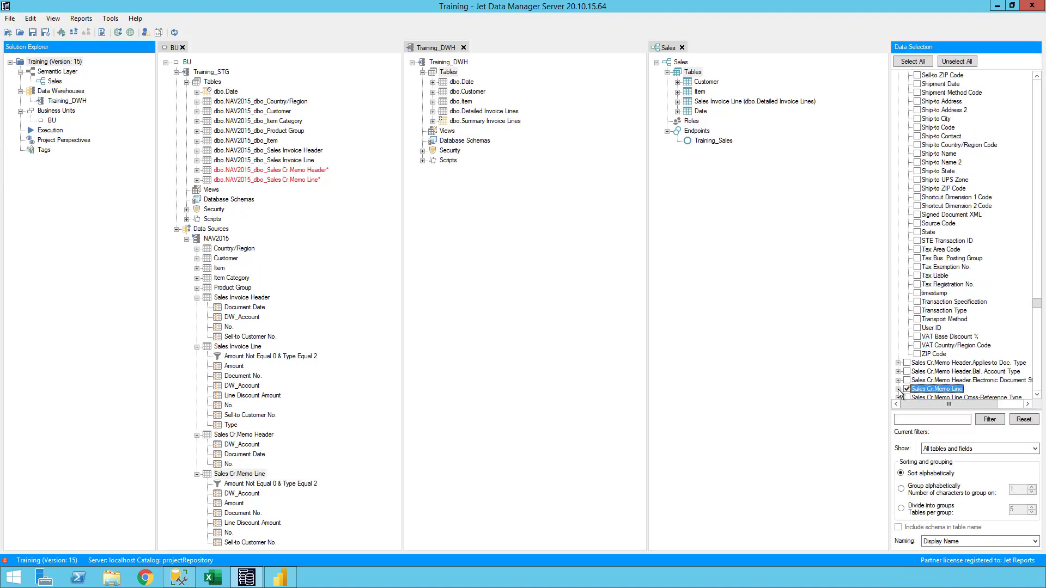
{"action": "scroll", "coordinate": [921, 349], "scroll_direction": "down", "scroll_amount": 4}
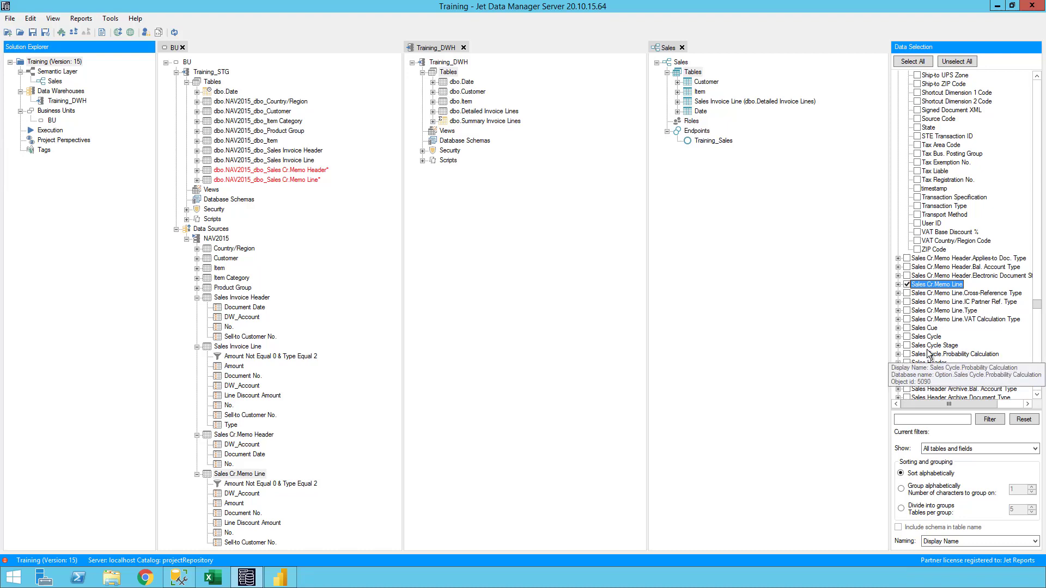
{"action": "right_click", "coordinate": [964, 311]}
{"action": "left_click", "coordinate": [973, 316]}
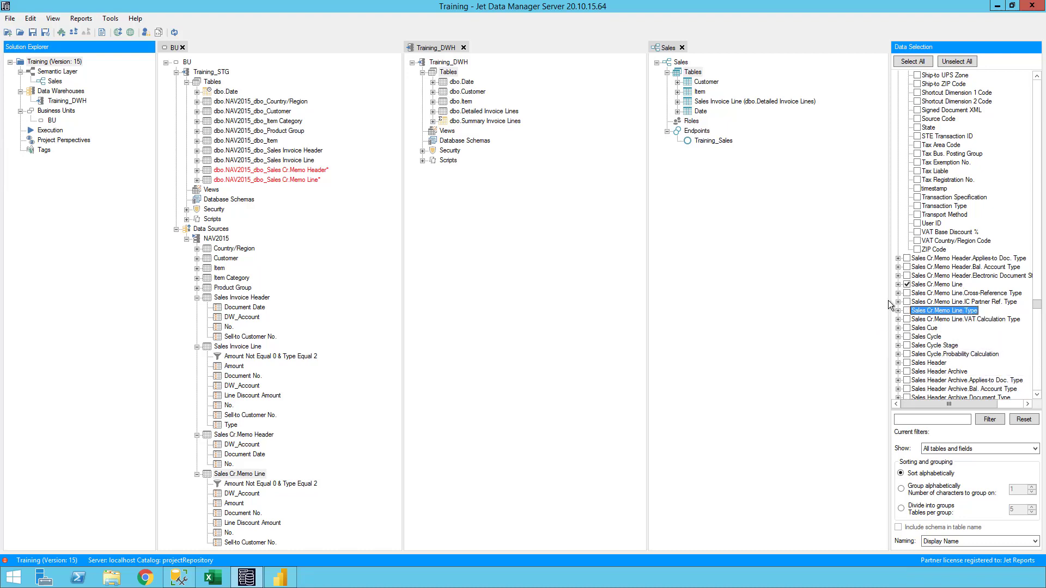
{"action": "left_click", "coordinate": [375, 251]}
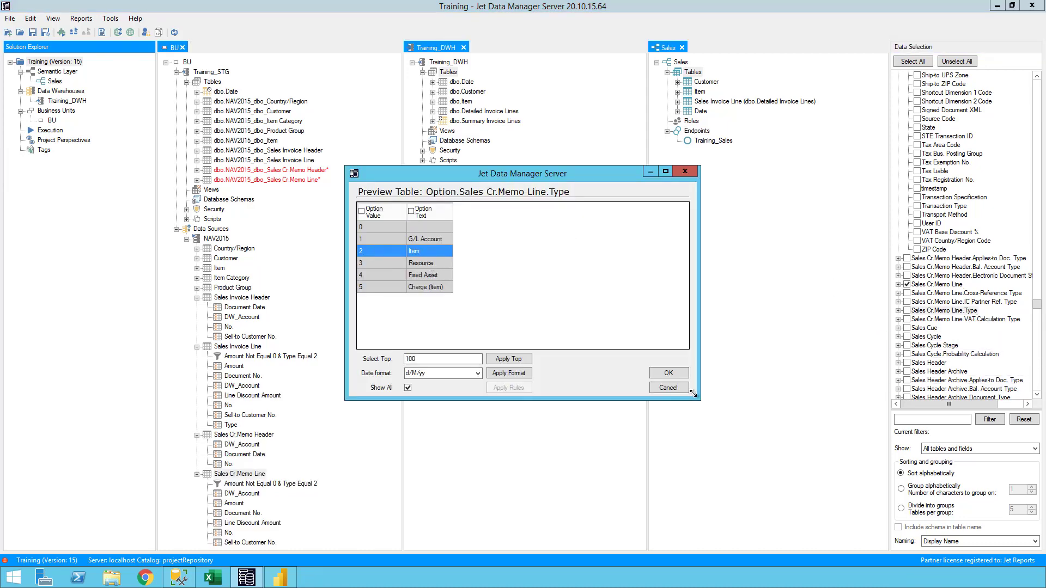
{"action": "left_click", "coordinate": [677, 388]}
Add the header's Document Date as a lookup field on staging Sales Cr.Memo Line, with a first join of DW_Account Equal DW_Account.
{"action": "double_click", "coordinate": [239, 170]}
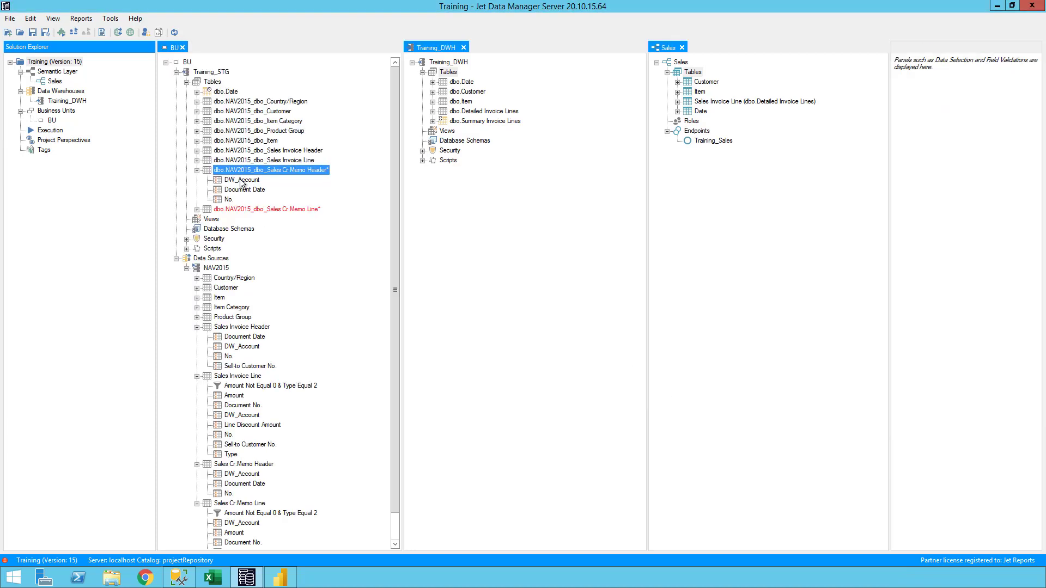
{"action": "left_click_drag", "start_coordinate": [255, 191], "coordinate": [263, 215]}
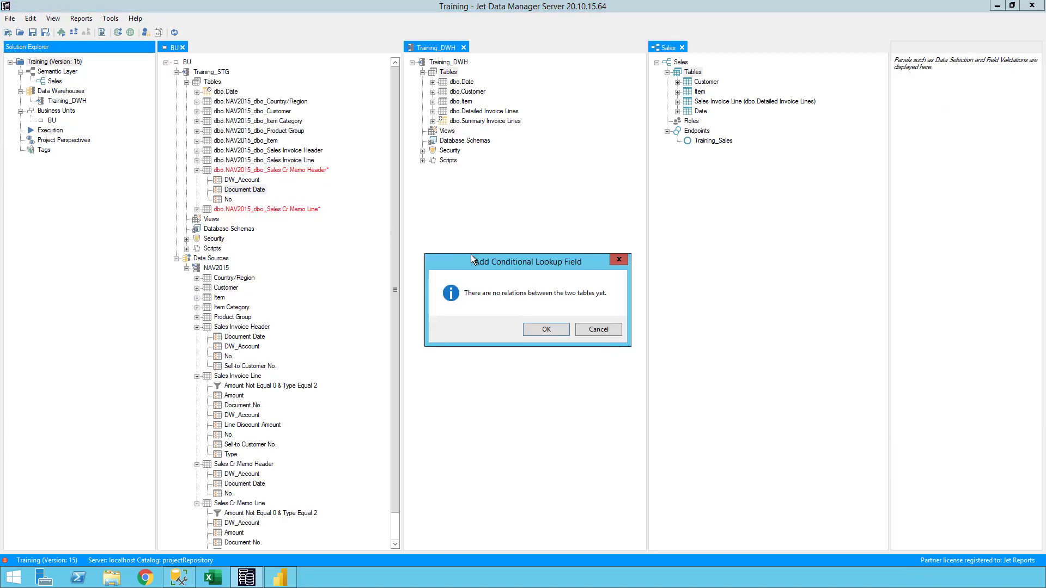
{"action": "left_click", "coordinate": [546, 329]}
{"action": "left_click", "coordinate": [494, 266]}
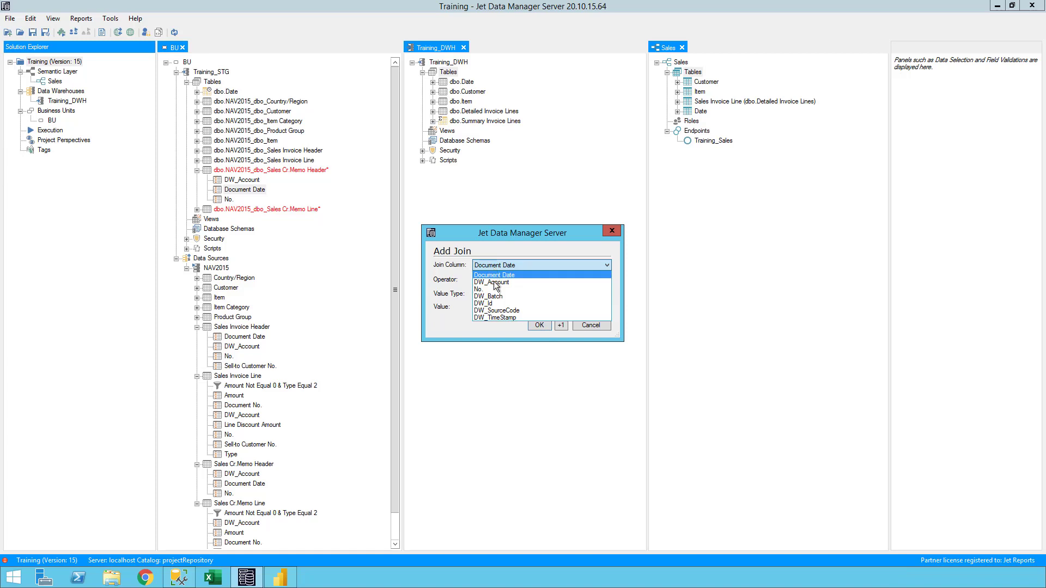
{"action": "left_click", "coordinate": [496, 289]}
{"action": "left_click", "coordinate": [500, 267]}
{"action": "left_click", "coordinate": [502, 282]}
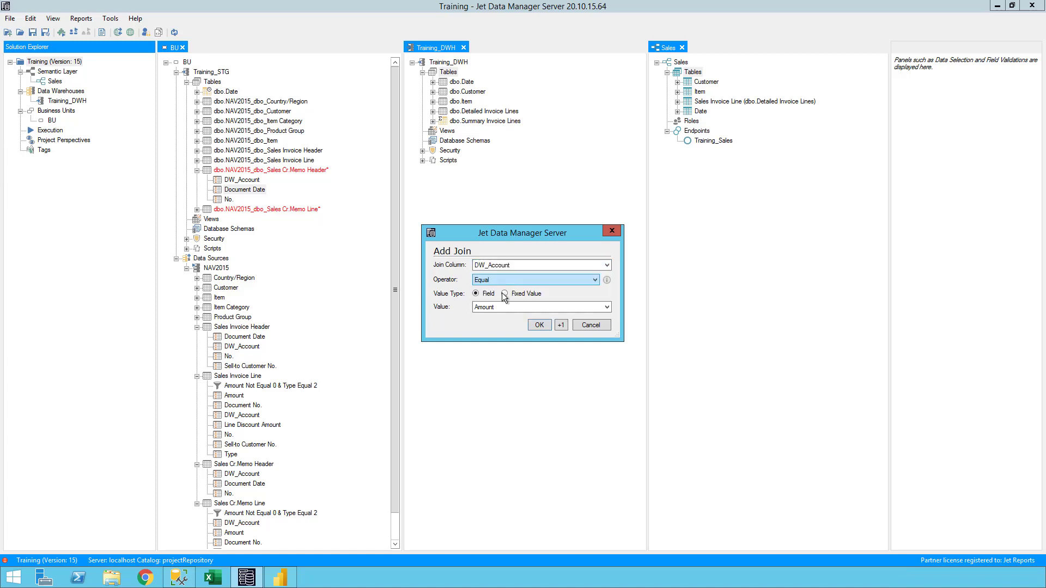
{"action": "left_click", "coordinate": [502, 307]}
{"action": "left_click", "coordinate": [491, 332]}
{"action": "left_click", "coordinate": [564, 326]}
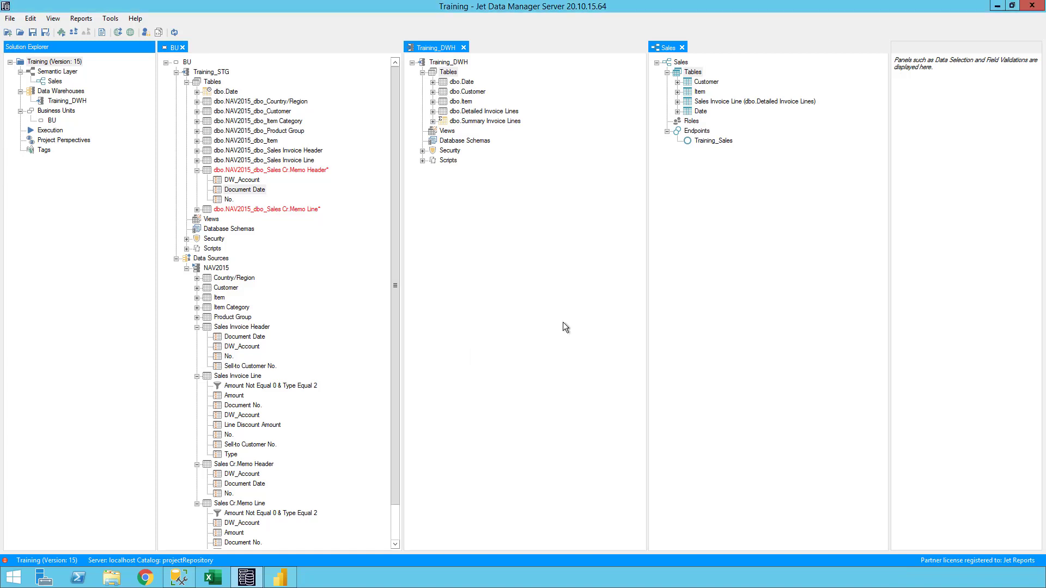
Add a second join of No. Equal Document No. to the Document Date lookup and expand the Sales Cr.Memo Line table.
{"action": "left_click", "coordinate": [525, 265]}
{"action": "left_click", "coordinate": [519, 289]}
{"action": "left_click", "coordinate": [515, 307]}
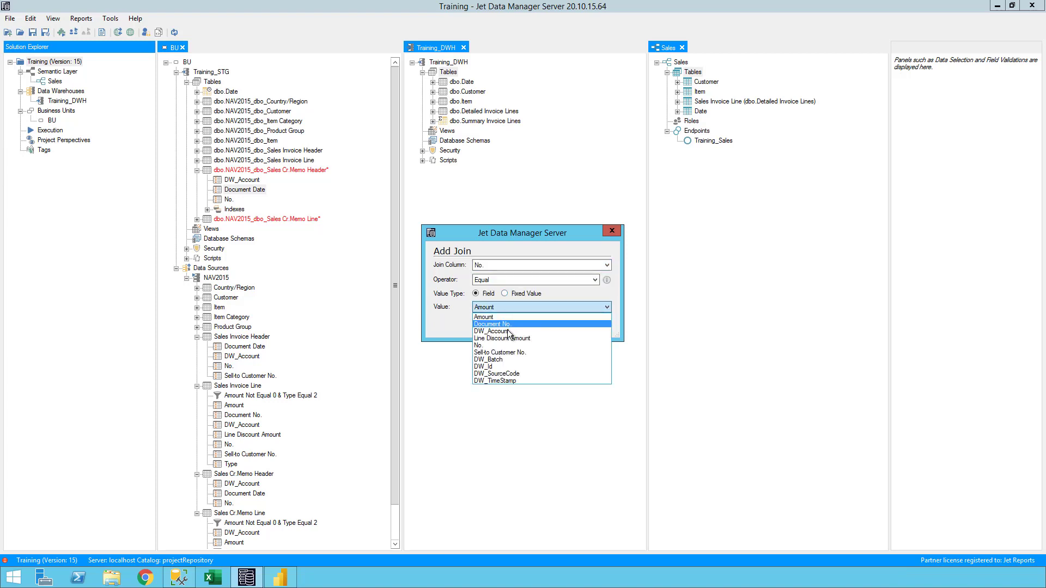
{"action": "left_click", "coordinate": [513, 323]}
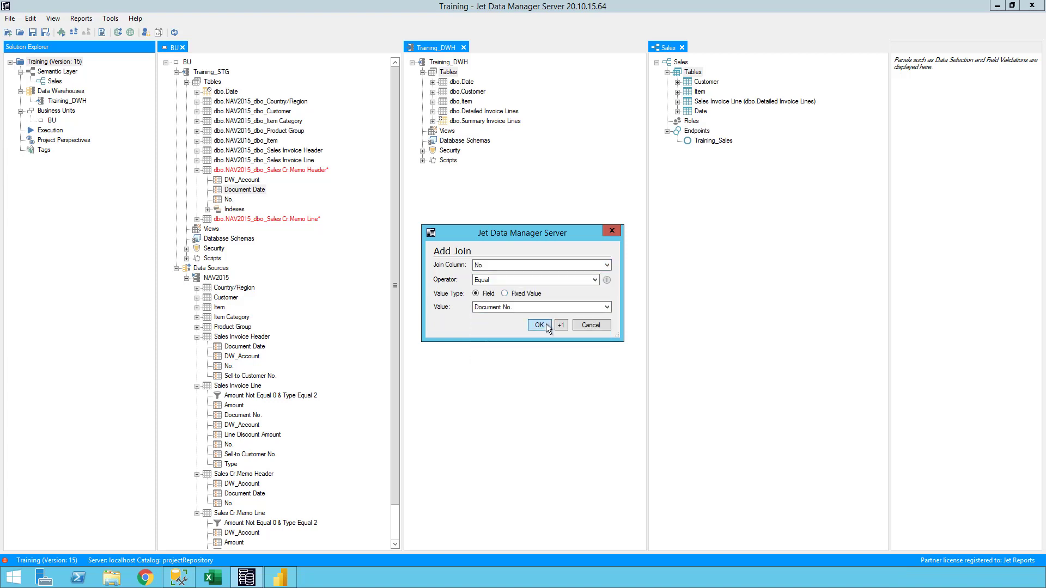
{"action": "left_click", "coordinate": [539, 324]}
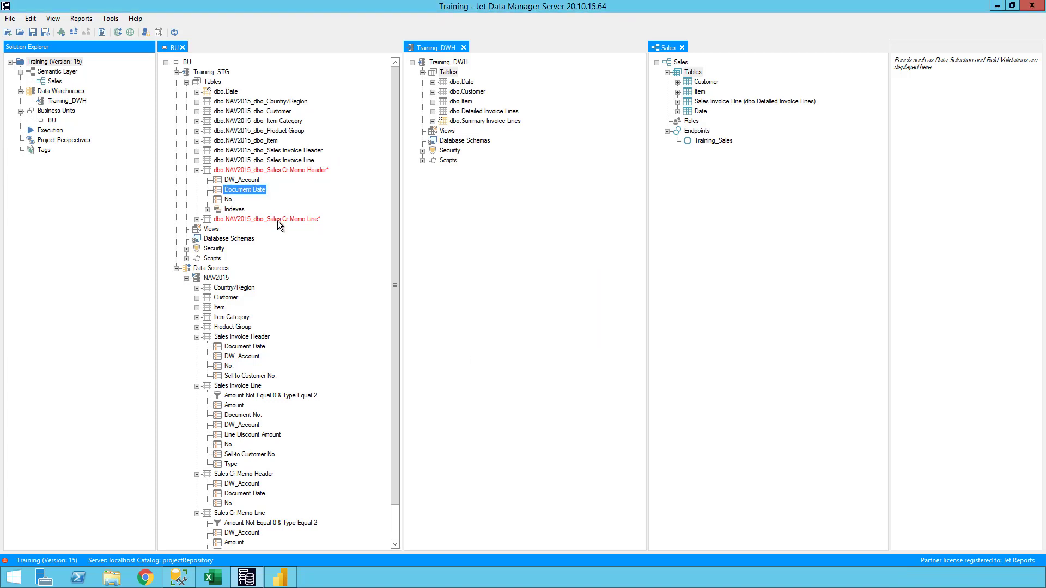
{"action": "double_click", "coordinate": [201, 219]}
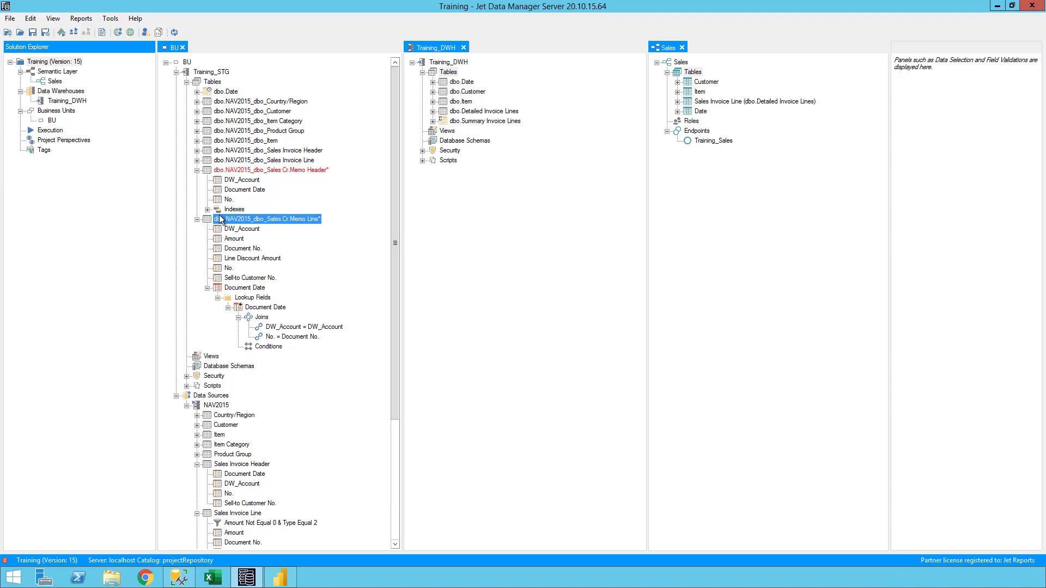
Deploy and execute the modified objects of the BU business unit, closing the progress dialog once the run completes.
{"action": "right_click", "coordinate": [185, 64]}
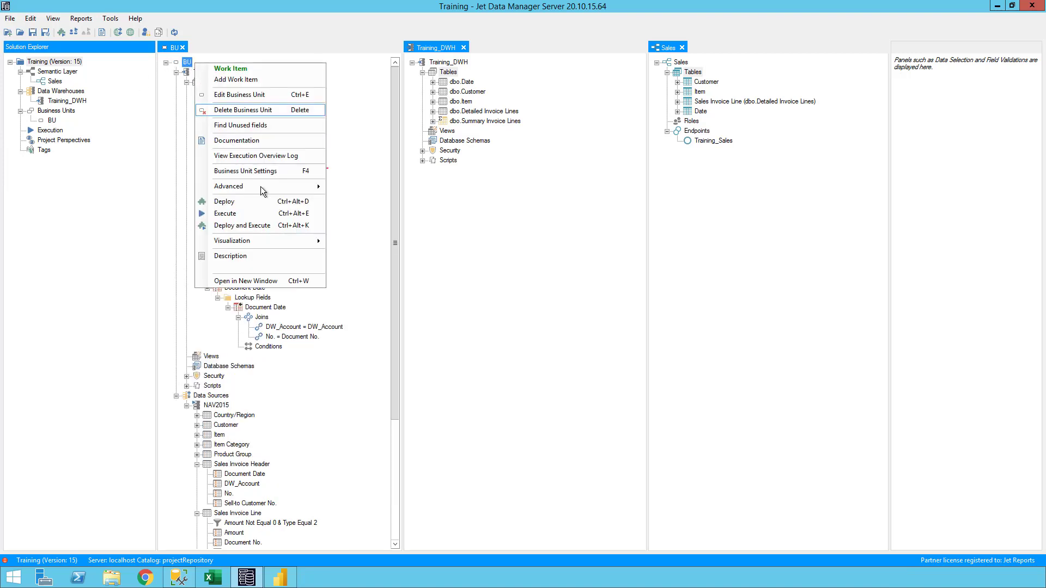
{"action": "left_click", "coordinate": [276, 225]}
{"action": "left_click", "coordinate": [475, 352]}
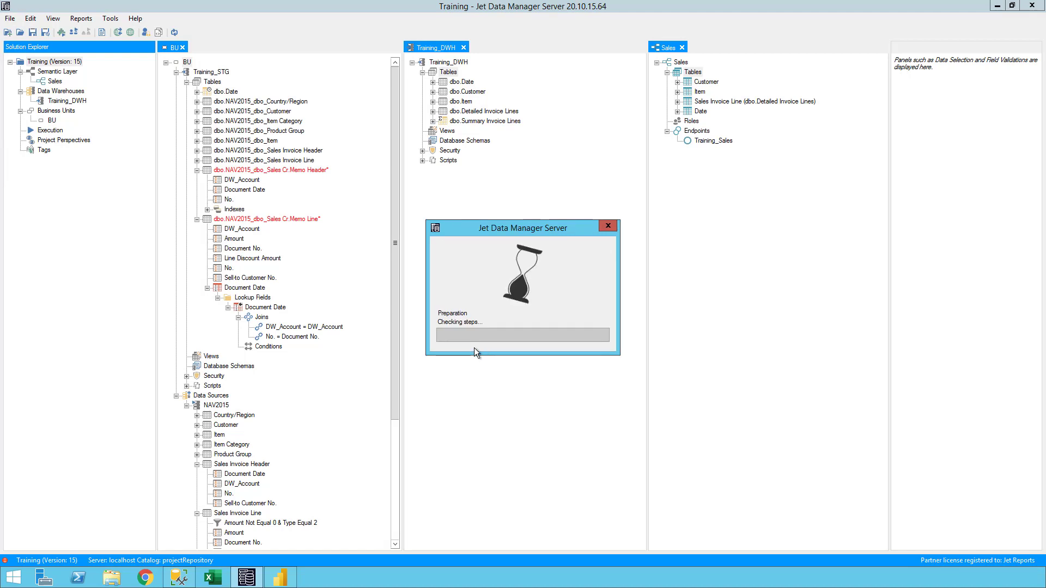
{"action": "left_click", "coordinate": [675, 322]}
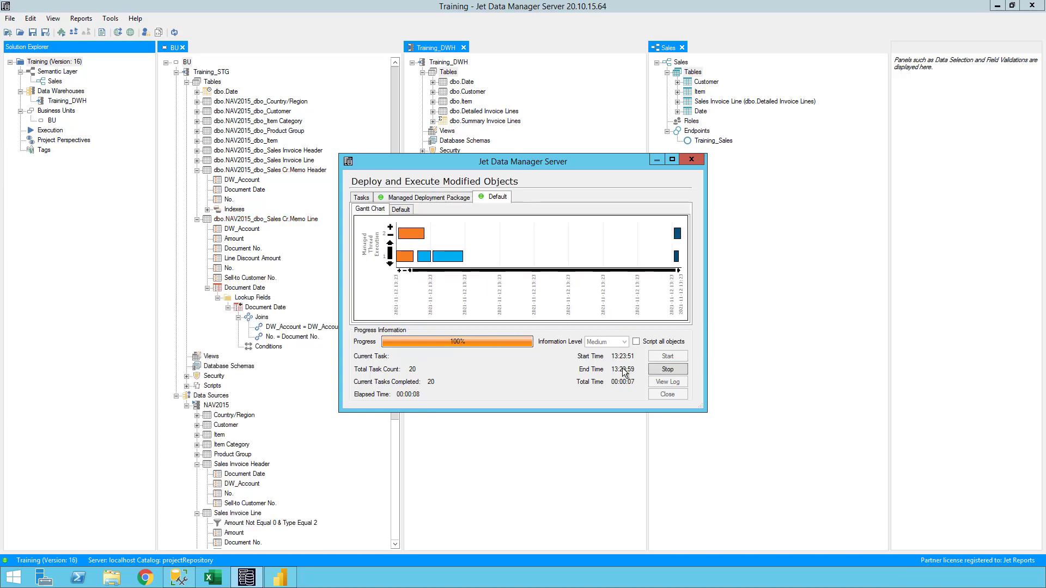
{"action": "left_click", "coordinate": [667, 395]}
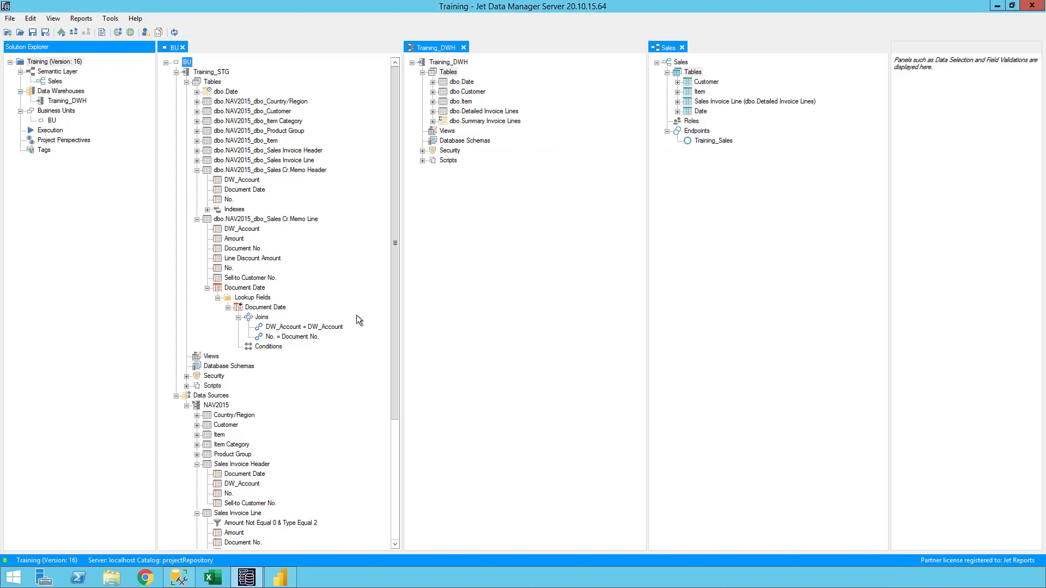
Preview the staging Sales Cr.Memo Line table to inspect the sign of the Amount and Line Discount Amount values, closing the preview when done.
{"action": "right_click", "coordinate": [253, 220]}
{"action": "left_click", "coordinate": [306, 303]}
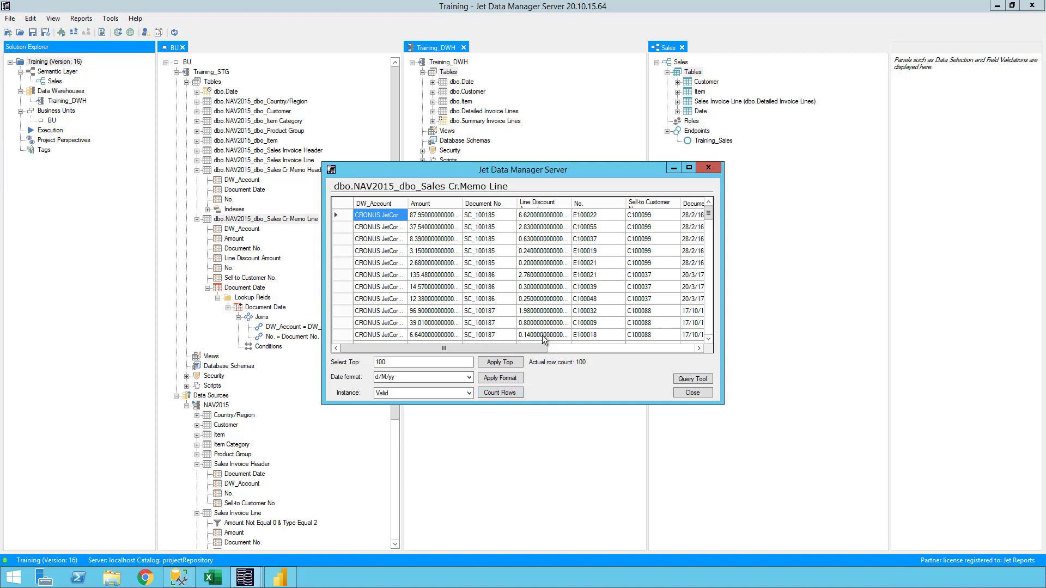
{"action": "mouse_move", "coordinate": [538, 349]}
{"action": "left_mouse_down"}
{"action": "mouse_move", "coordinate": [554, 351]}
{"action": "mouse_move", "coordinate": [533, 350]}
{"action": "left_mouse_up"}
{"action": "left_click_drag", "start_coordinate": [434, 229], "coordinate": [432, 253]}
{"action": "left_click_drag", "start_coordinate": [540, 228], "coordinate": [547, 254]}
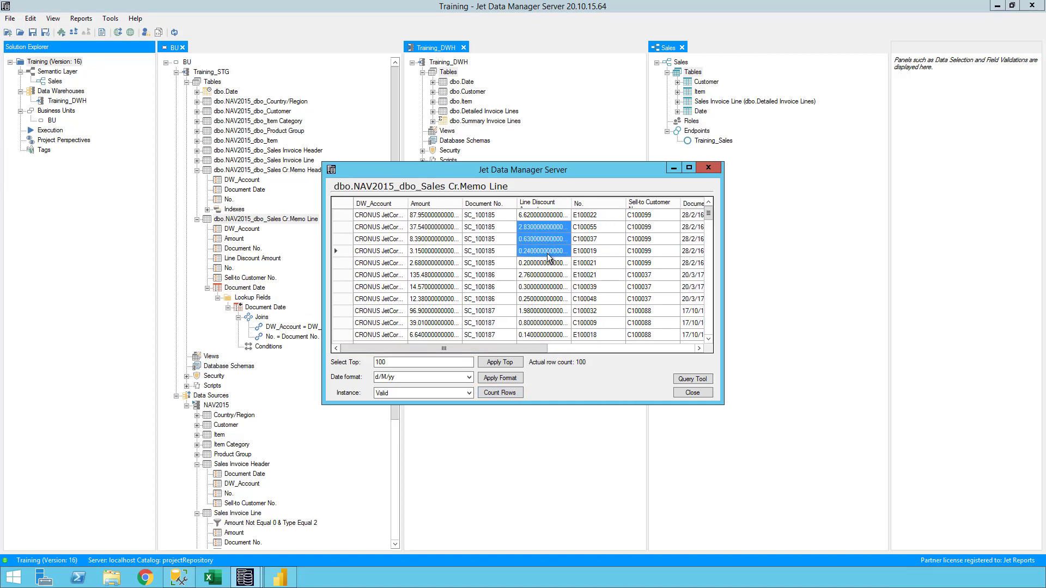
{"action": "key", "text": "Escape"}
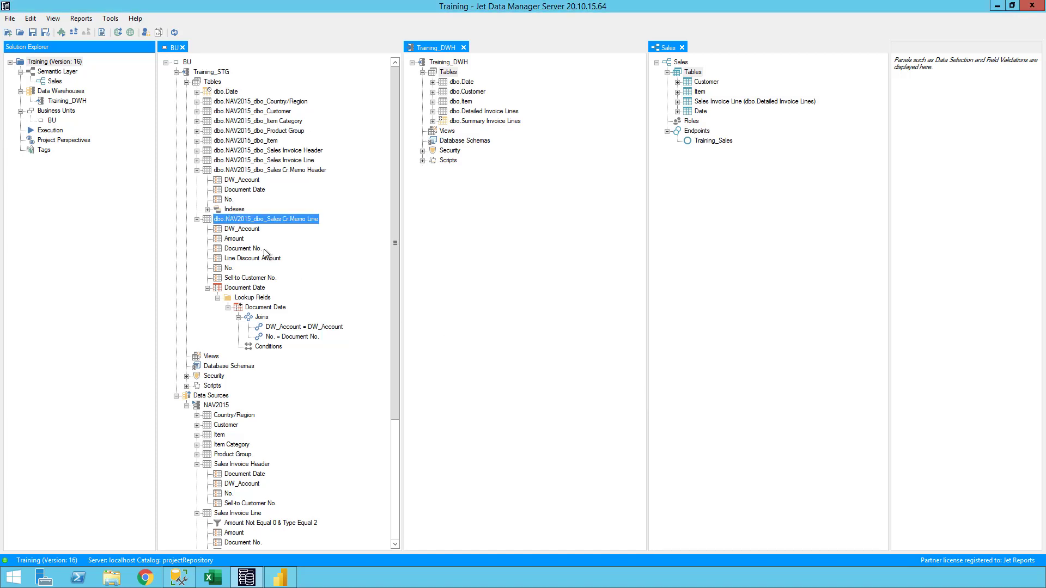
Add a Reverse sign transformation to the Amount field of Sales Cr.Memo Line and copy it to Line Discount Amount.
{"action": "right_click", "coordinate": [252, 241]}
{"action": "left_click", "coordinate": [306, 279]}
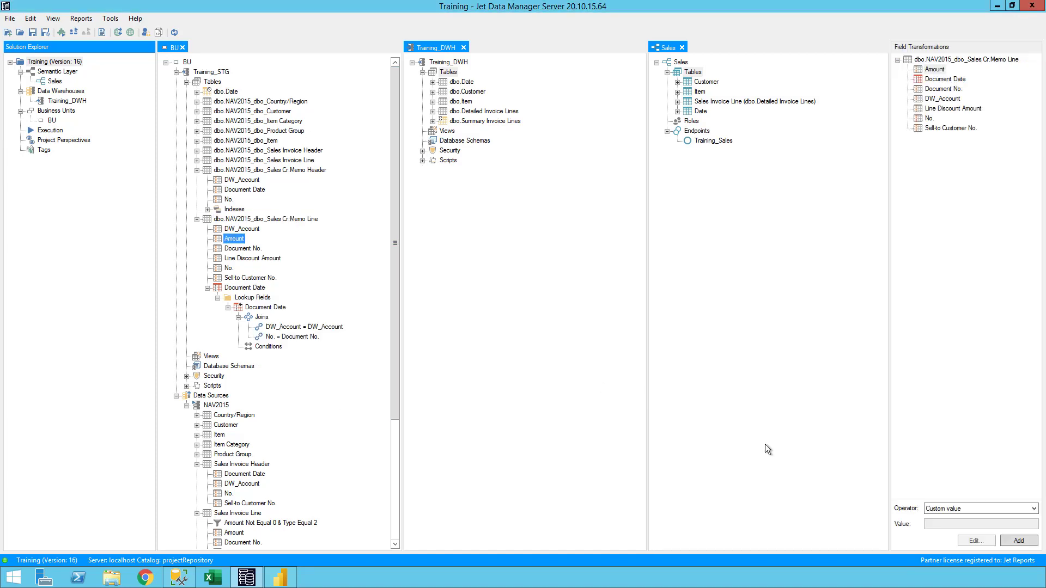
{"action": "left_click", "coordinate": [959, 509]}
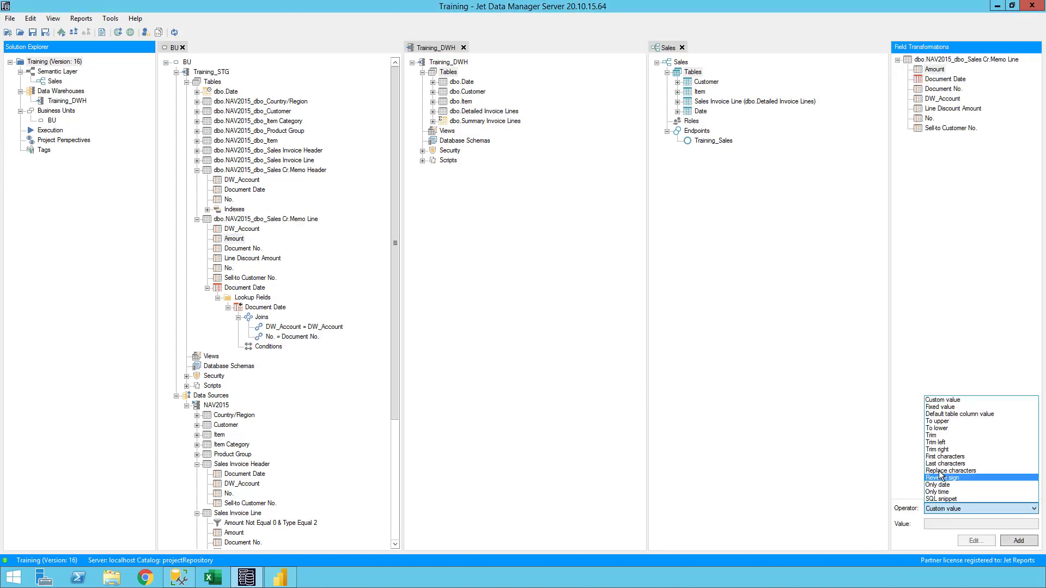
{"action": "left_click", "coordinate": [969, 478]}
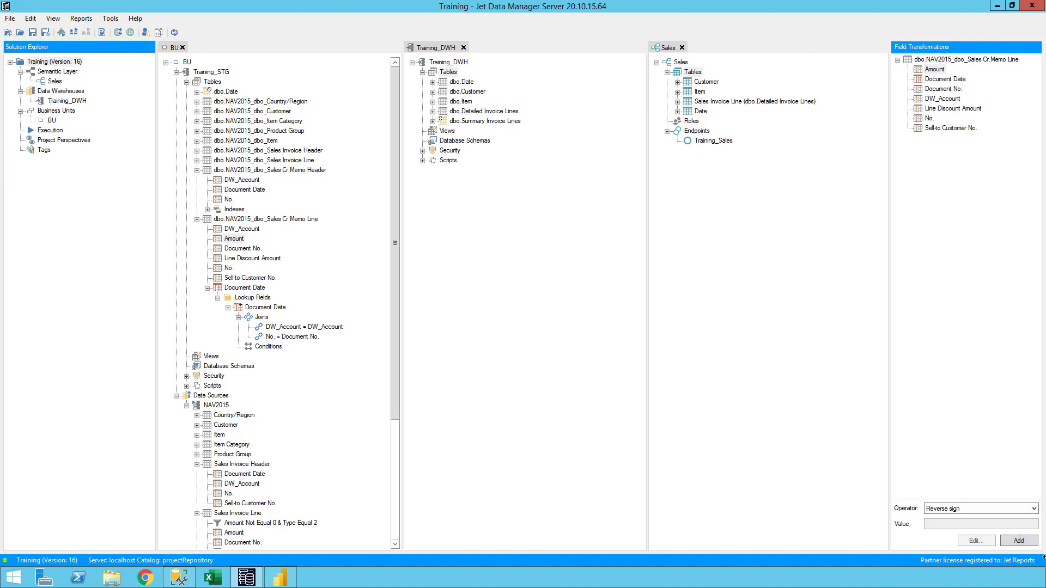
{"action": "left_click", "coordinate": [1019, 541]}
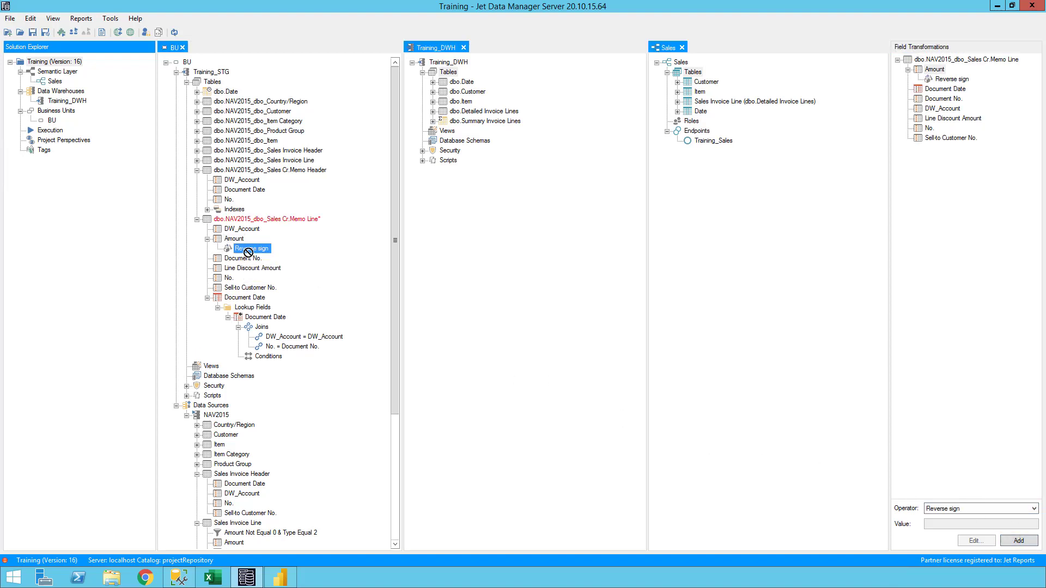
{"action": "left_click_drag", "start_coordinate": [250, 251], "coordinate": [243, 269]}
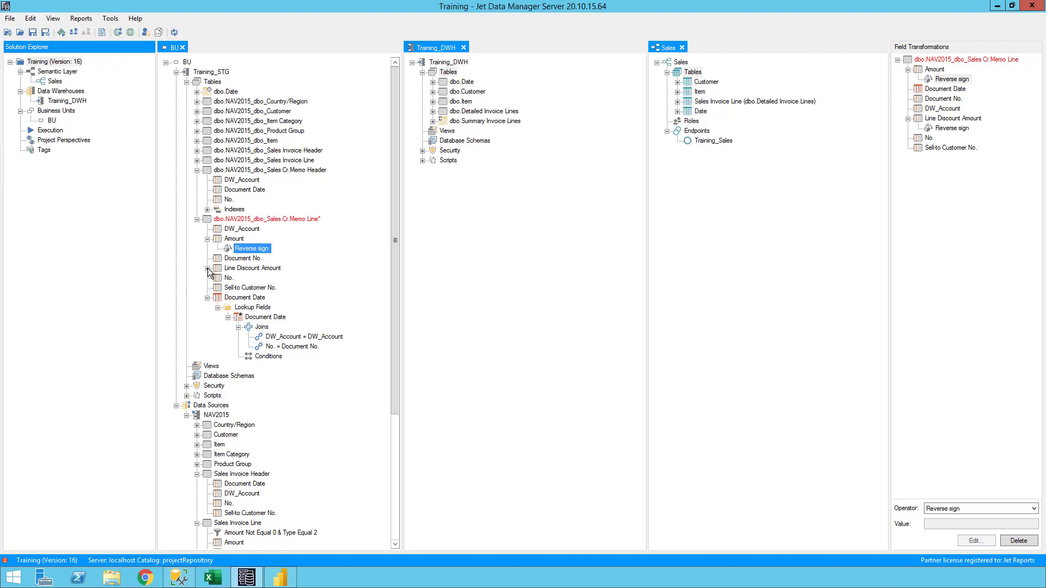
{"action": "left_click", "coordinate": [207, 268]}
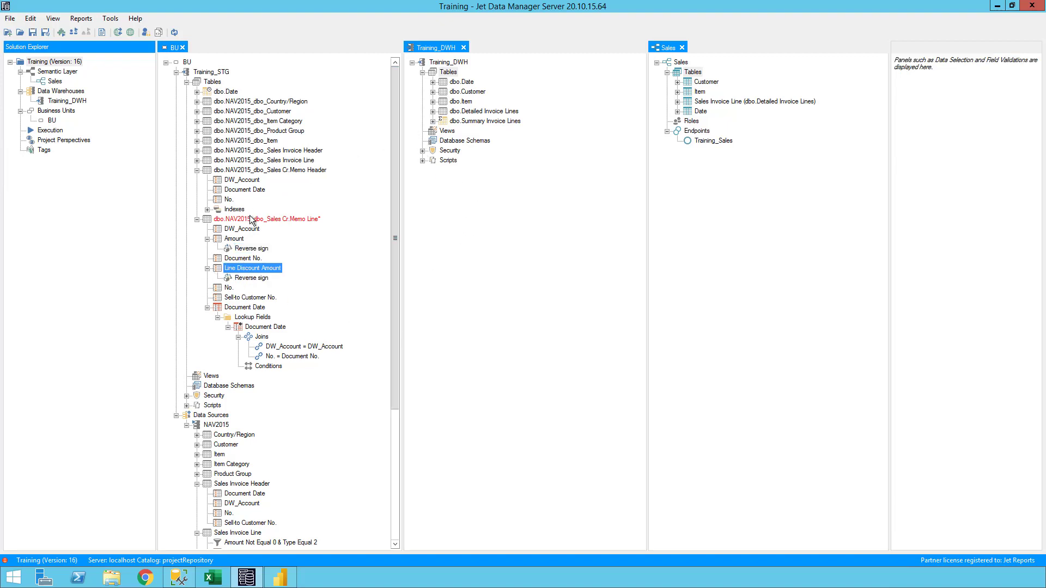
Smart synchronize staging Sales Cr.Memo Line with the Detailed Invoice Lines table in Training_DWH and expand its fields to check their copy sources.
{"action": "left_click_drag", "start_coordinate": [252, 220], "coordinate": [478, 113]}
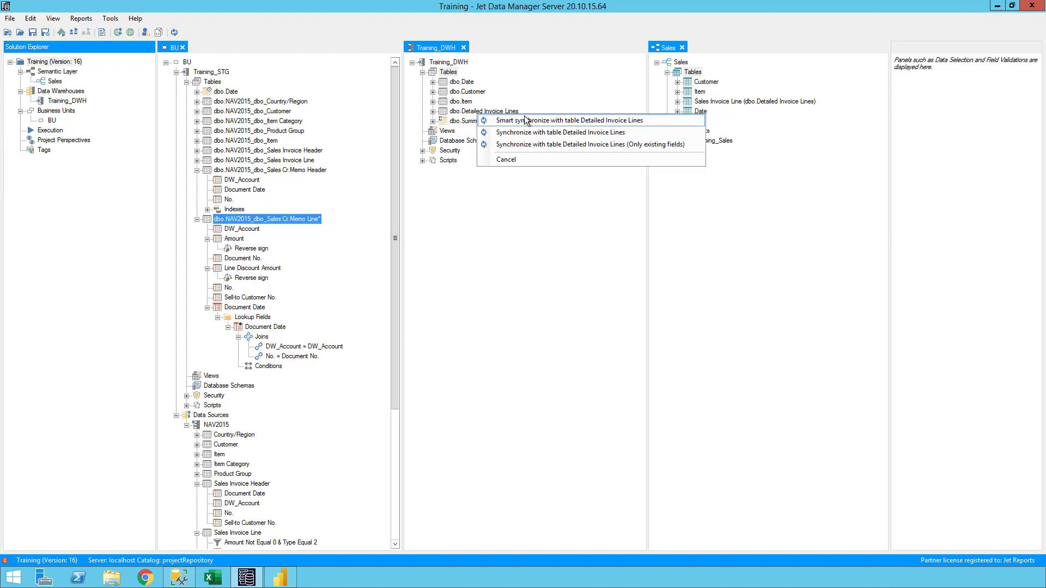
{"action": "left_click", "coordinate": [532, 120]}
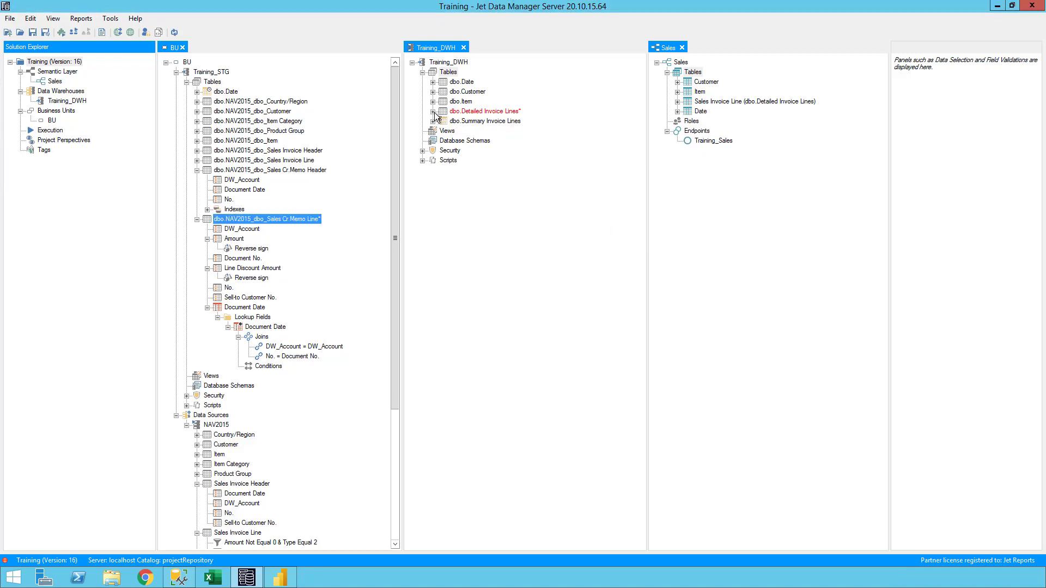
{"action": "left_click", "coordinate": [443, 130]}
{"action": "left_click", "coordinate": [443, 160]}
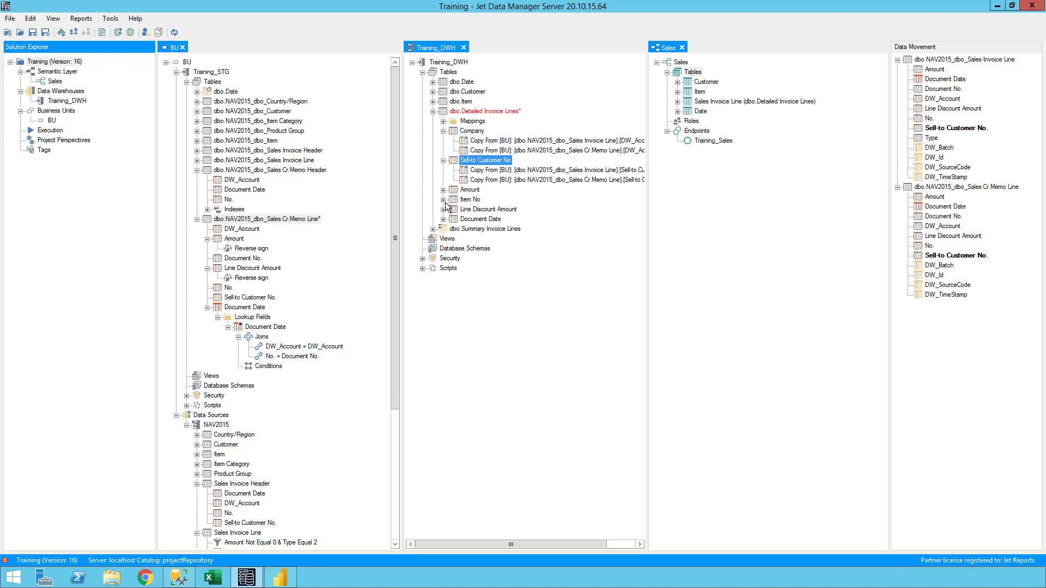
{"action": "left_click", "coordinate": [443, 189]}
{"action": "left_click", "coordinate": [443, 219]}
{"action": "left_click", "coordinate": [443, 248]}
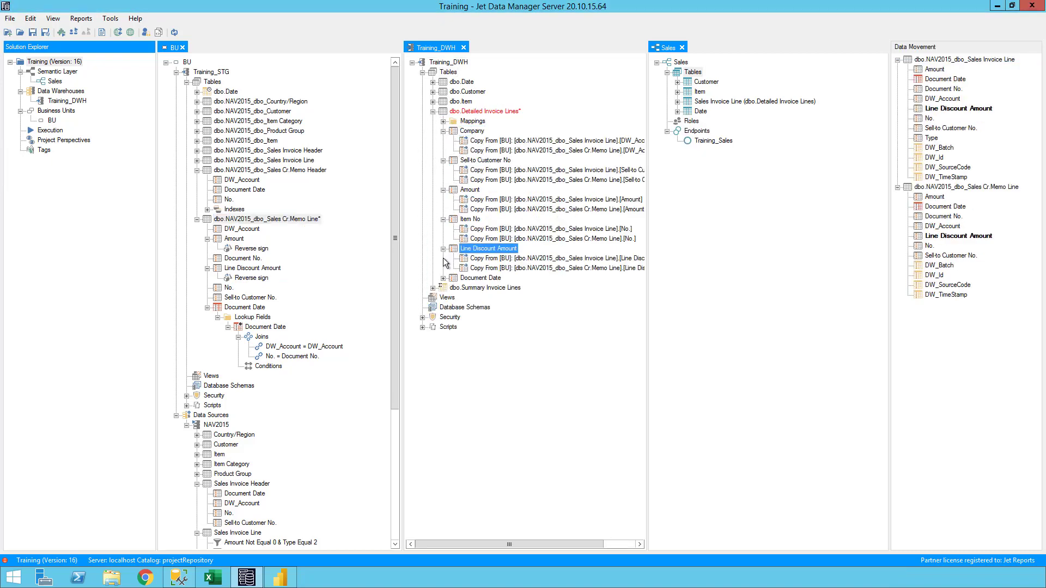
{"action": "left_click", "coordinate": [443, 278]}
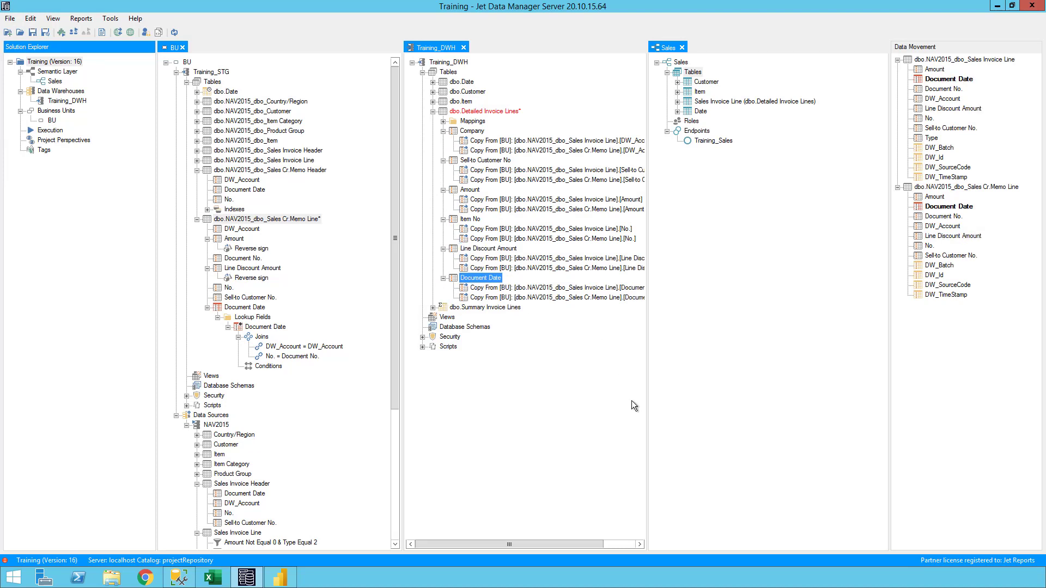
{"action": "right_click", "coordinate": [500, 111]}
{"action": "left_click", "coordinate": [562, 330]}
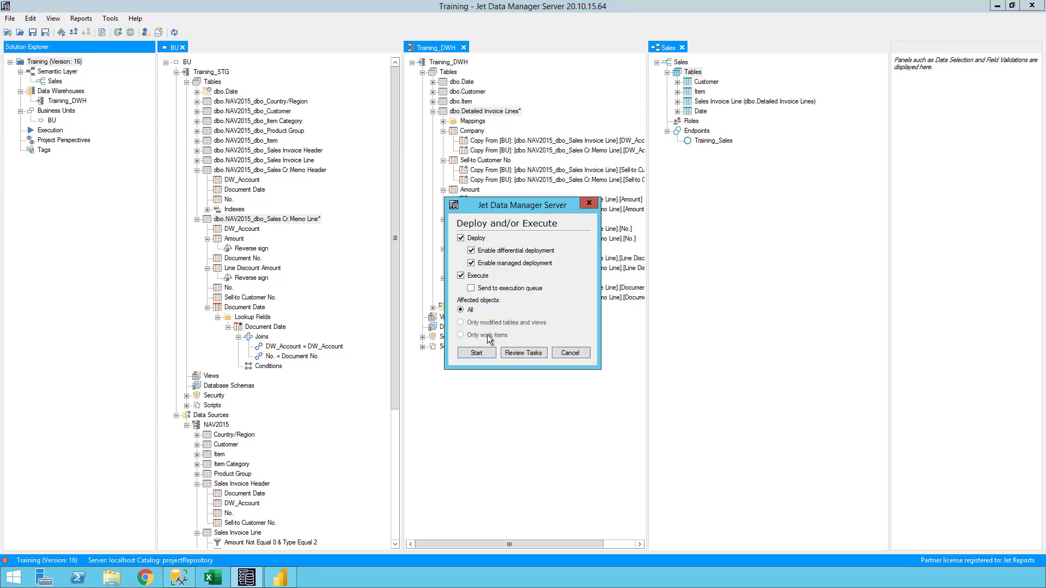
{"action": "left_click", "coordinate": [478, 351]}
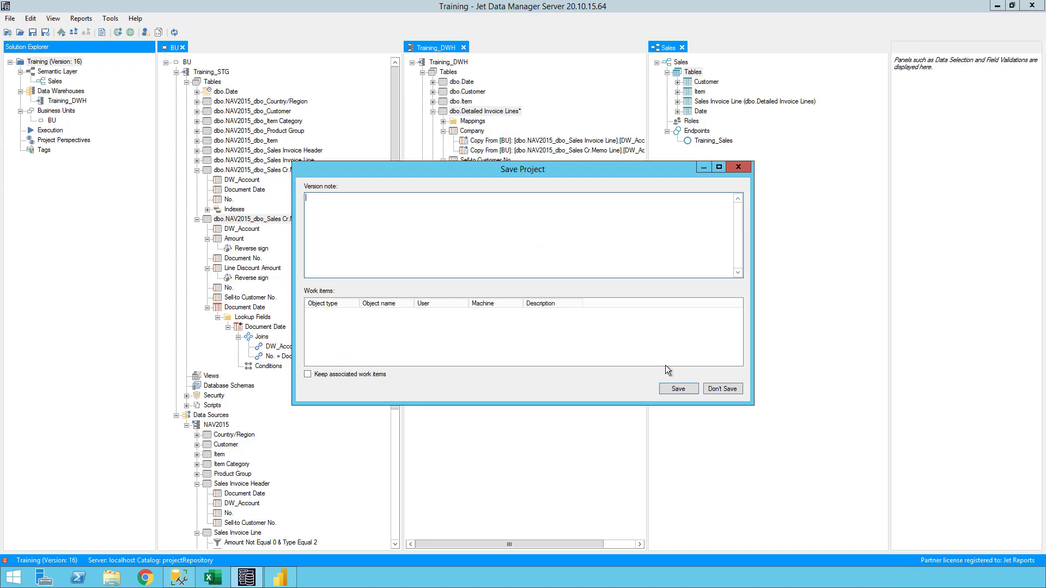
{"action": "left_click", "coordinate": [725, 389]}
{"action": "left_click", "coordinate": [668, 395]}
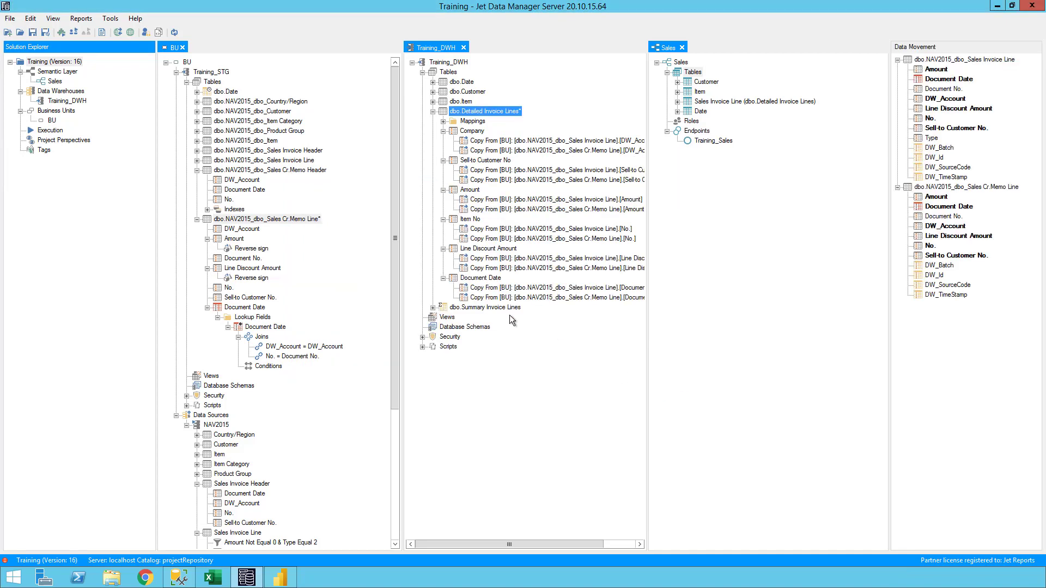
Deploy and execute the whole Training project, saving it when asked, and collapse the Detailed Invoice Lines table.
{"action": "right_click", "coordinate": [71, 63]}
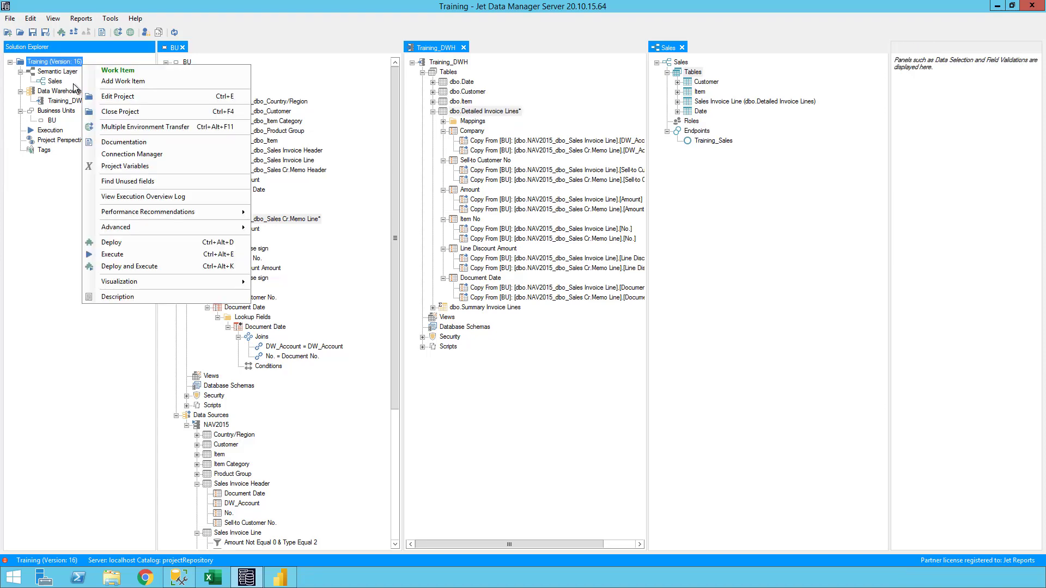
{"action": "left_click", "coordinate": [160, 264]}
{"action": "left_click", "coordinate": [478, 351]}
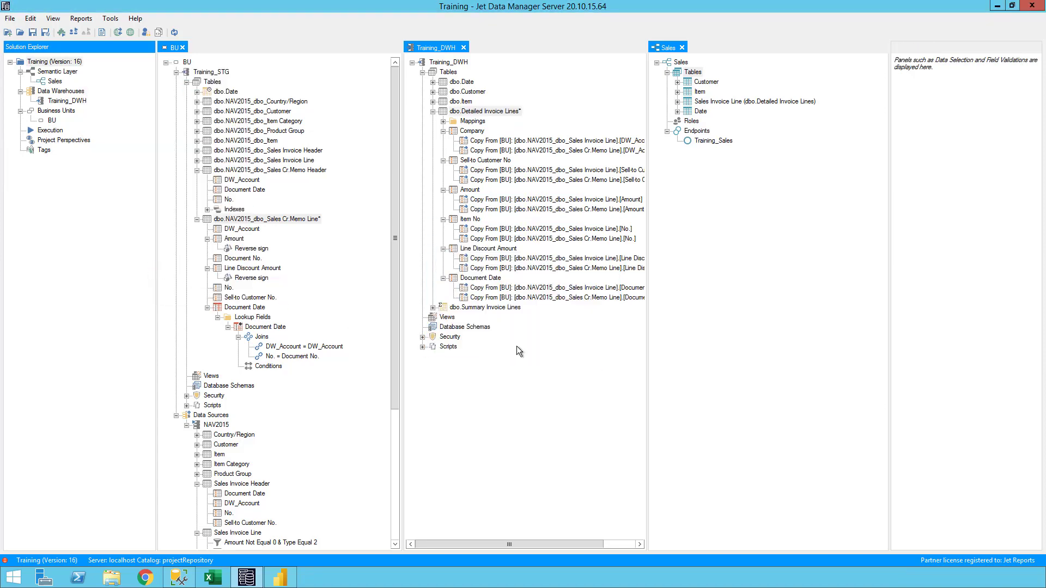
{"action": "left_click", "coordinate": [677, 389]}
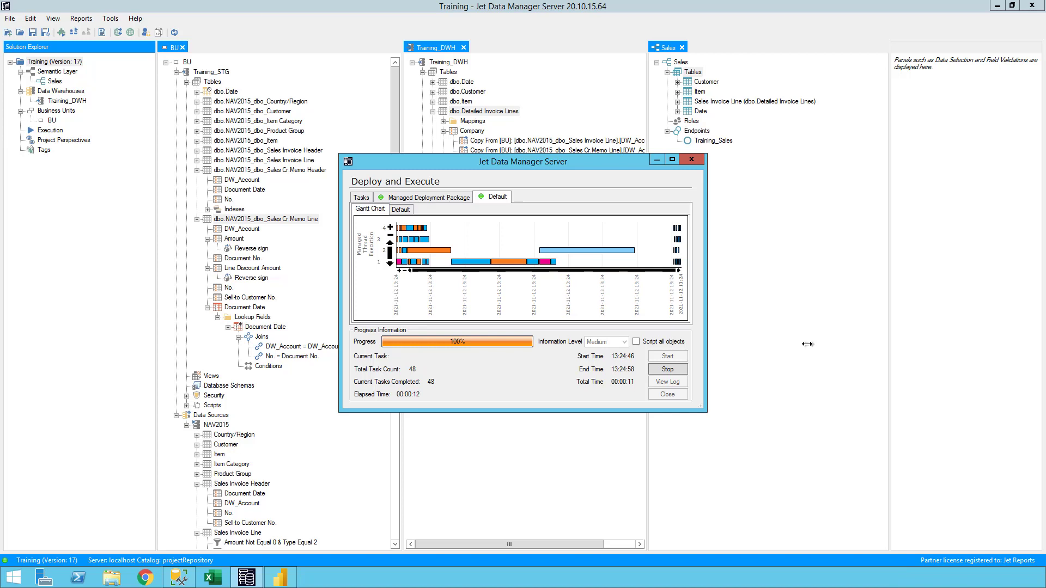
{"action": "left_click", "coordinate": [656, 394]}
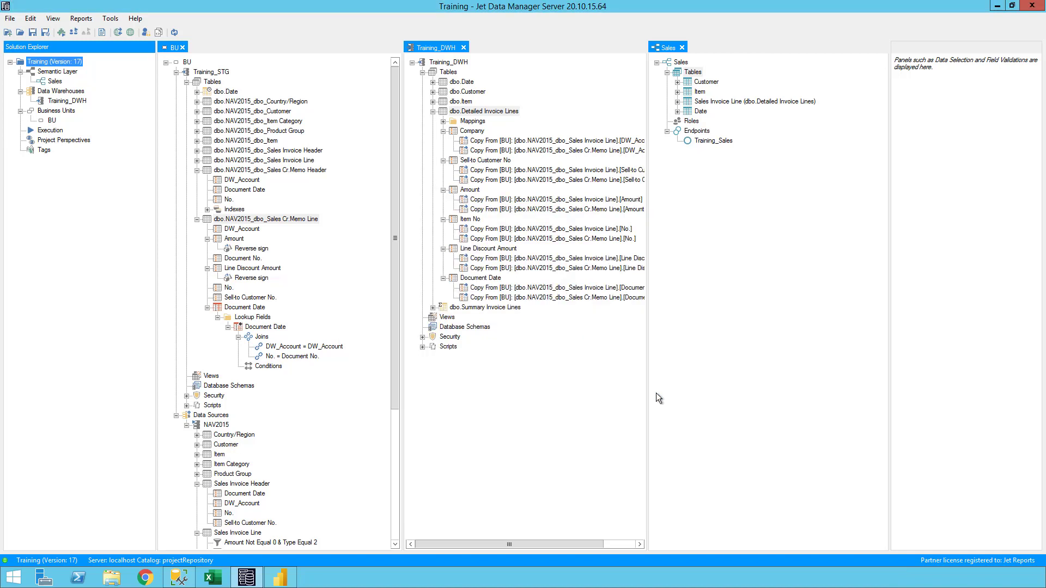
{"action": "left_click", "coordinate": [433, 111]}
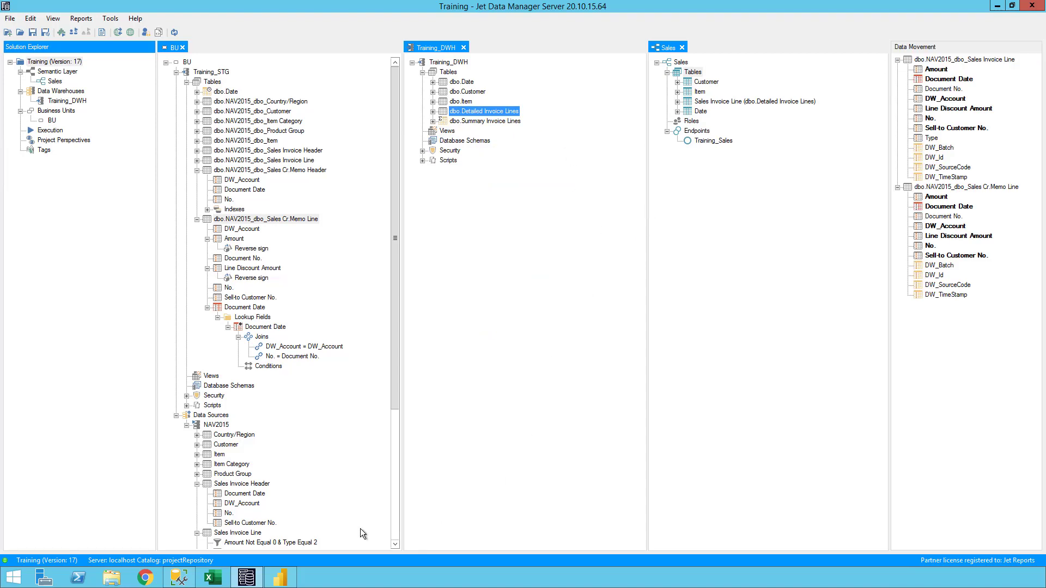
Switch to Power BI Desktop, refresh the sales report with the credit memo data, and return to Jet Data Manager.
{"action": "left_click", "coordinate": [281, 576]}
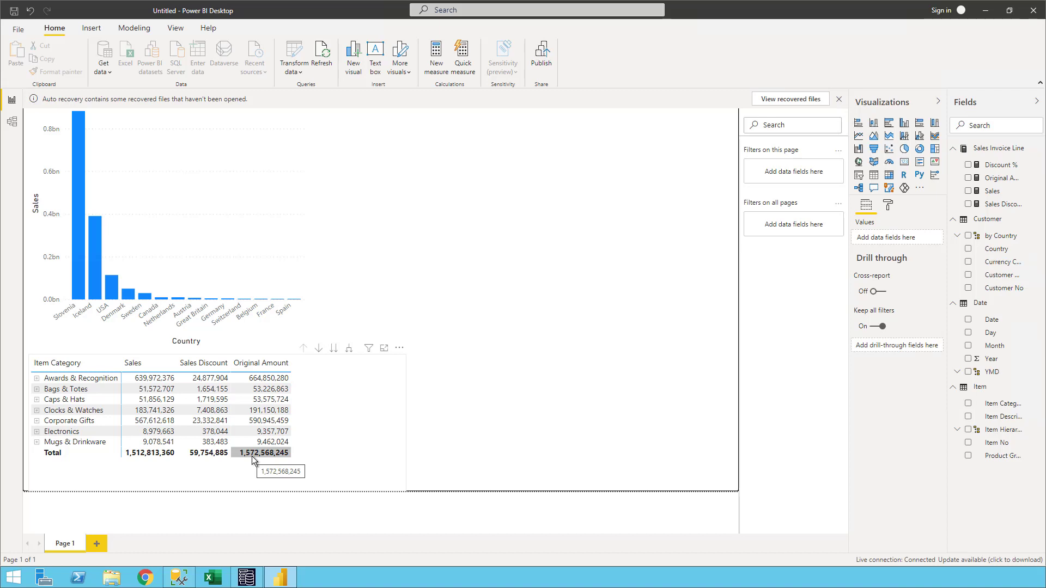
{"action": "left_click", "coordinate": [322, 57]}
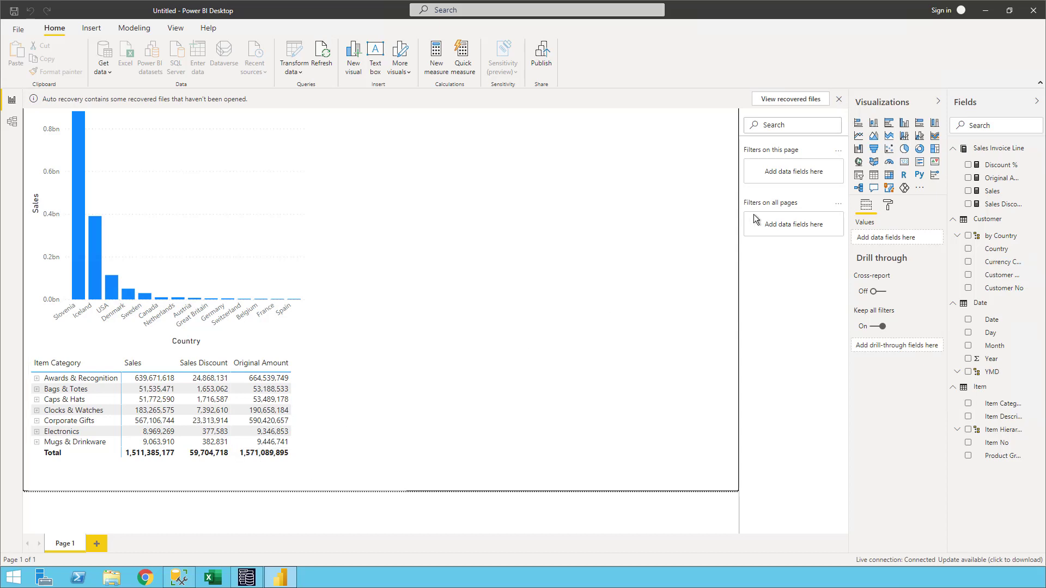
{"action": "left_click", "coordinate": [985, 12]}
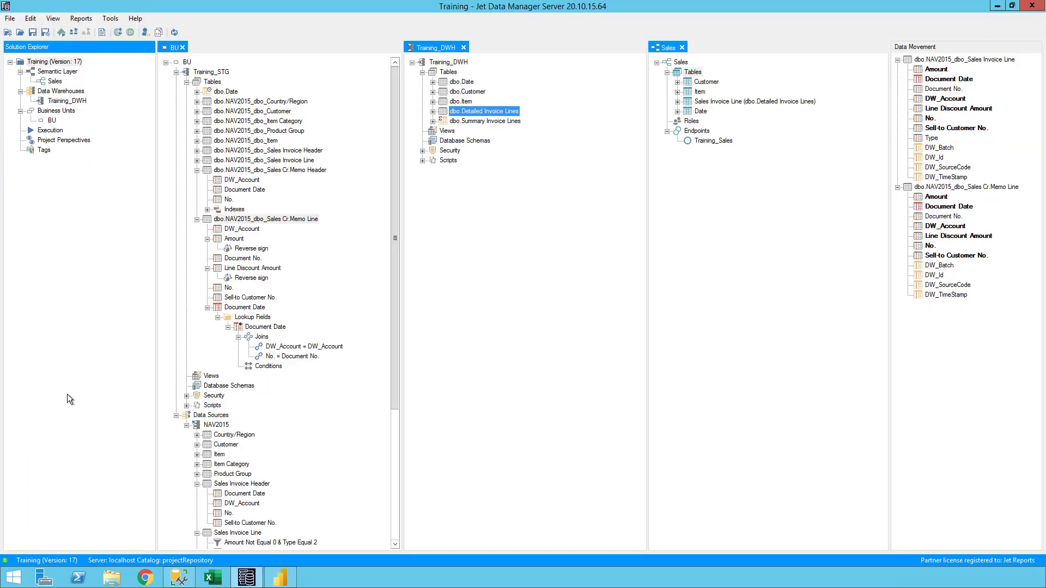